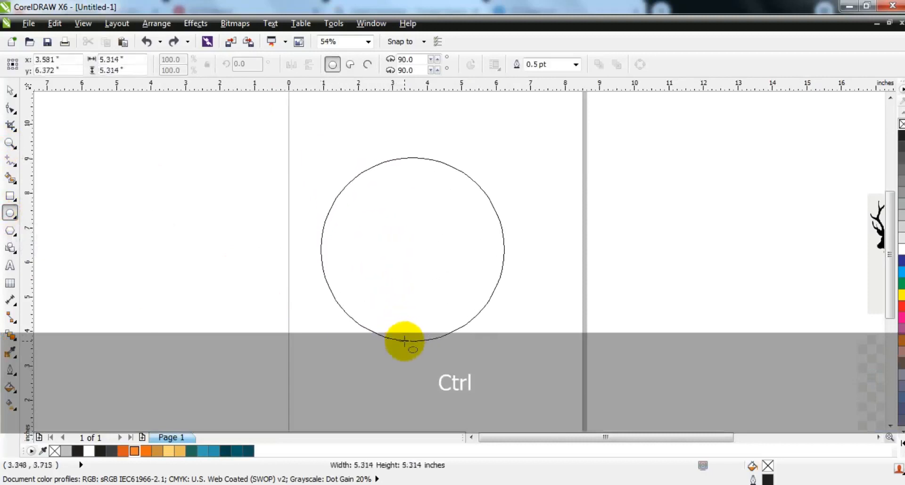
Step: Set the circle's outline width to 2.0 pt and enlarge the circle to about 6.11 inches in diameter
click(10, 90)
drag(406, 227, 412, 224)
click(577, 64)
click(557, 129)
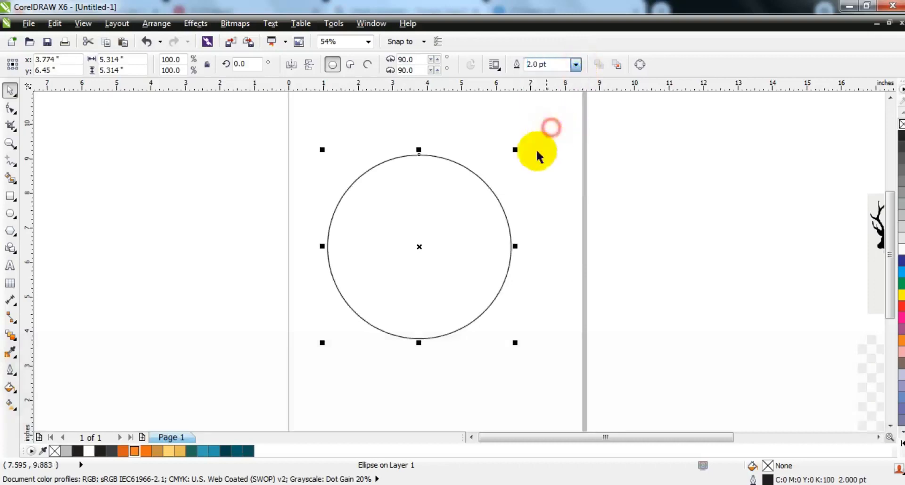
drag(515, 149, 543, 122)
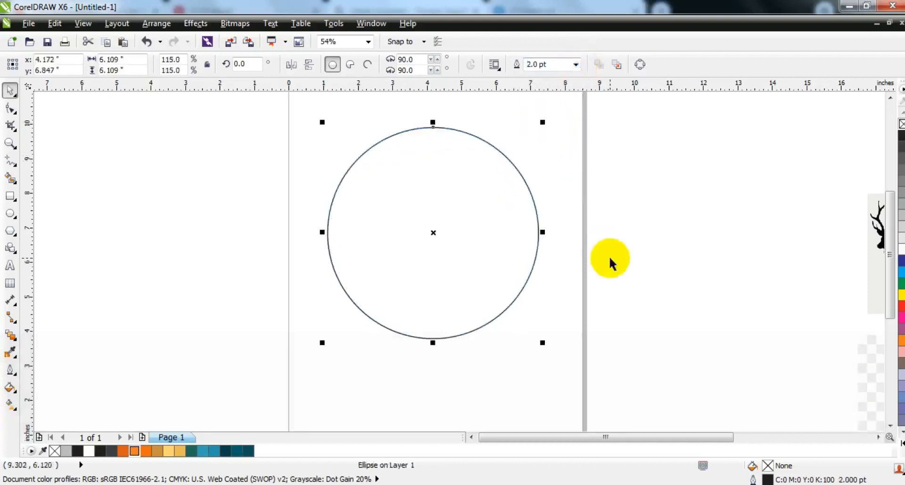
click(610, 258)
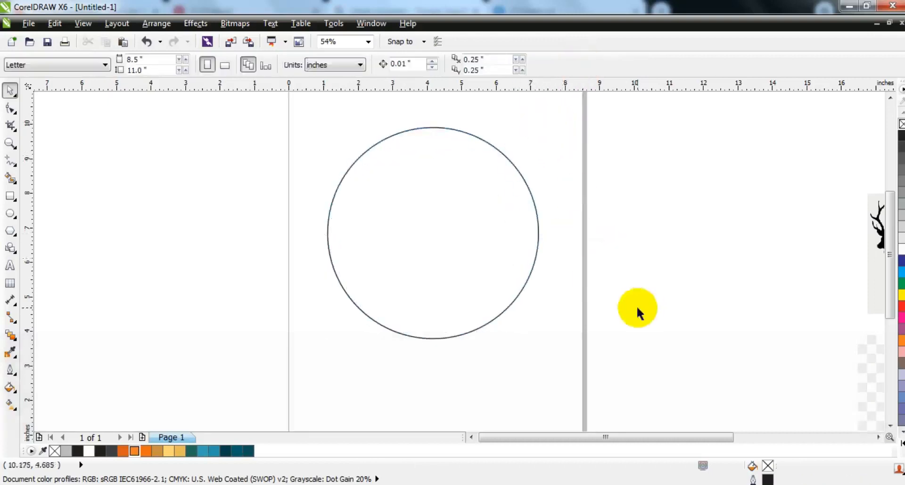
Step: Trace the mountain logo bitmap with an Outline Trace of type Low Quality Image, keeping the default settings
key(F3)
click(643, 337)
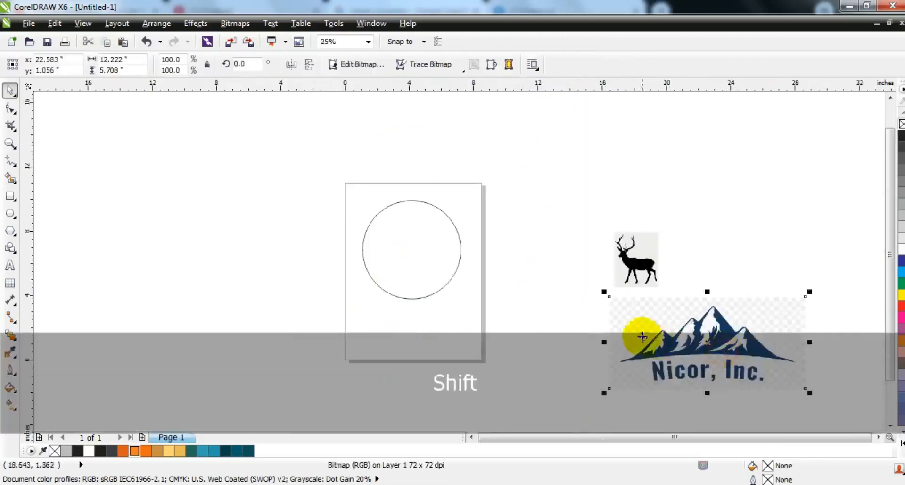
key(shift+F2)
right_click(475, 247)
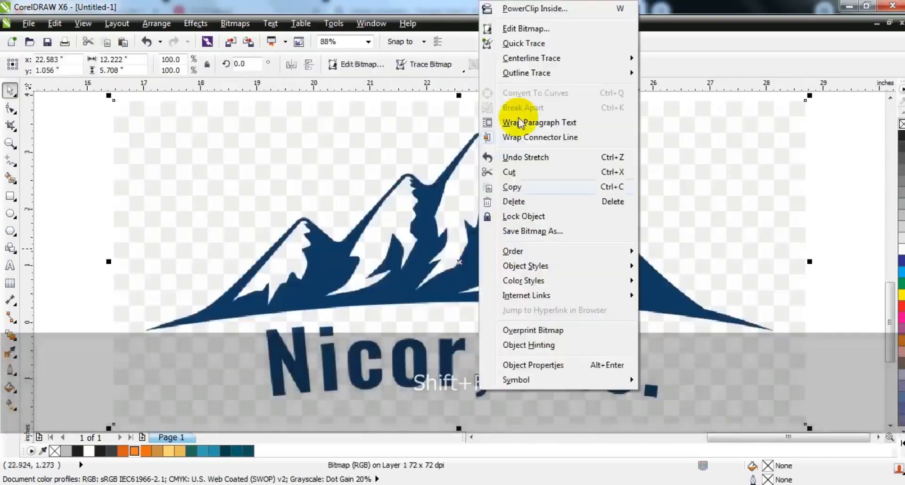
mouse_move(527, 75)
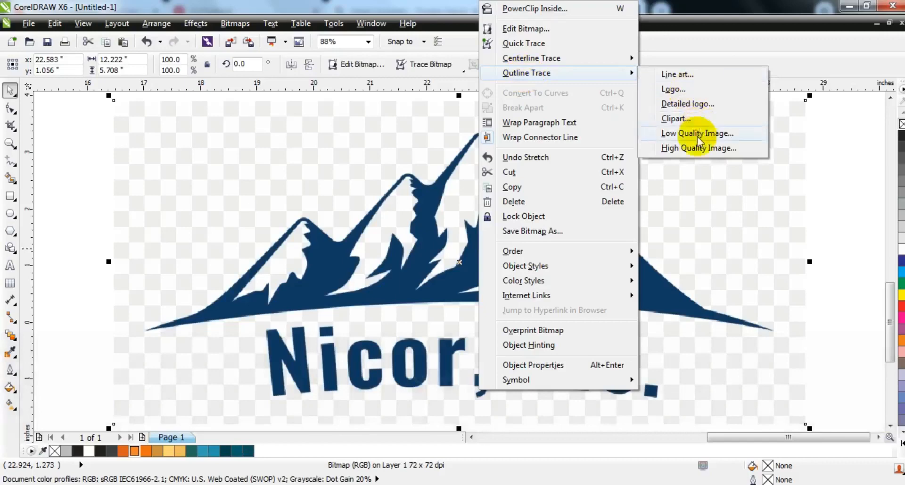
click(670, 133)
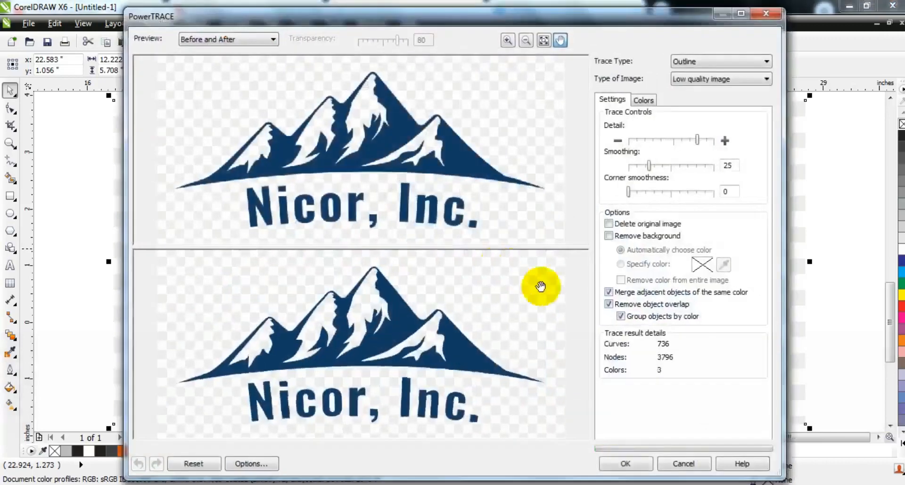
click(615, 460)
Step: Ungroup the traced logo into separate shapes and move the blue mountain shape off the bitmap toward the page
key(F3)
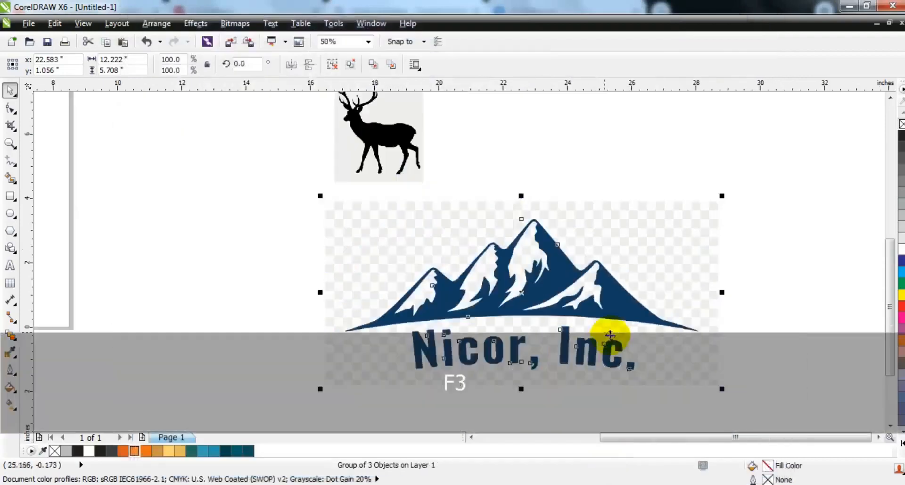
click(333, 65)
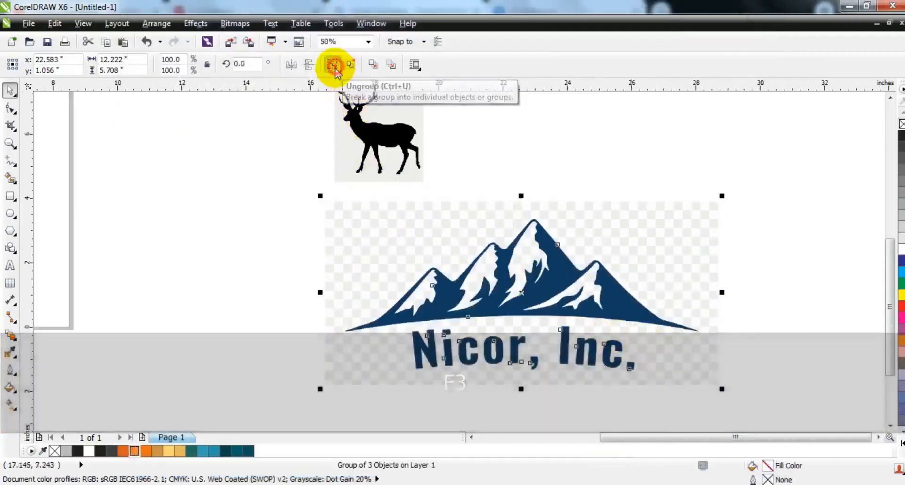
click(285, 167)
click(505, 317)
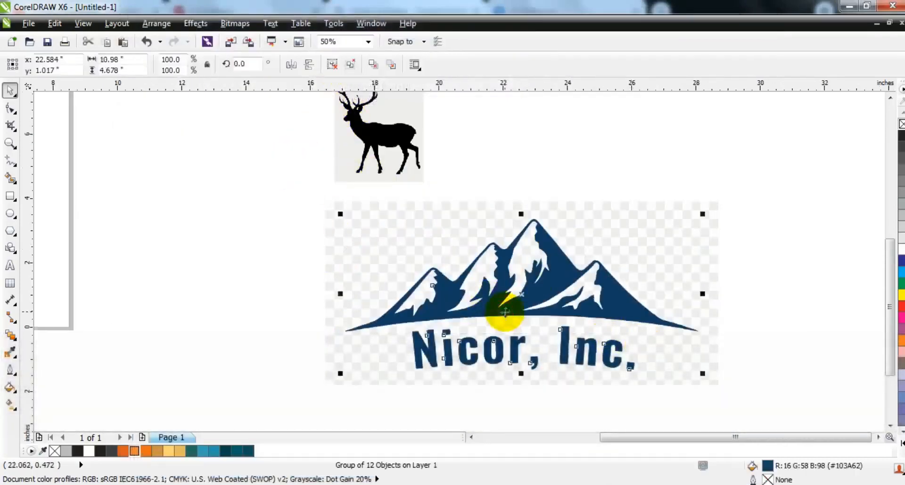
click(331, 66)
click(207, 231)
mouse_move(515, 315)
mouse_down()
mouse_move(206, 244)
mouse_move(149, 258)
mouse_move(151, 270)
mouse_up()
key(F3)
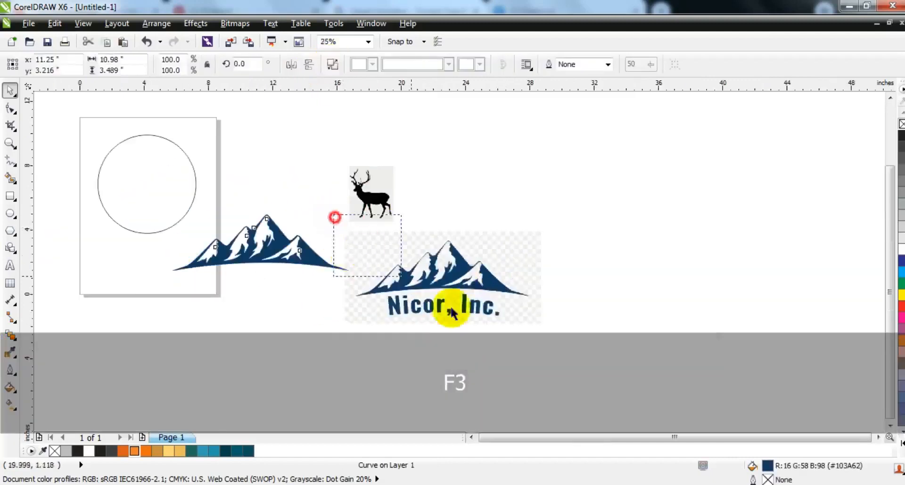
Step: Delete the leftover logo object at the company lettering and place the blue mountain over the circle on the page
click(396, 307)
key(Delete)
drag(266, 264, 146, 208)
key(shift+F2)
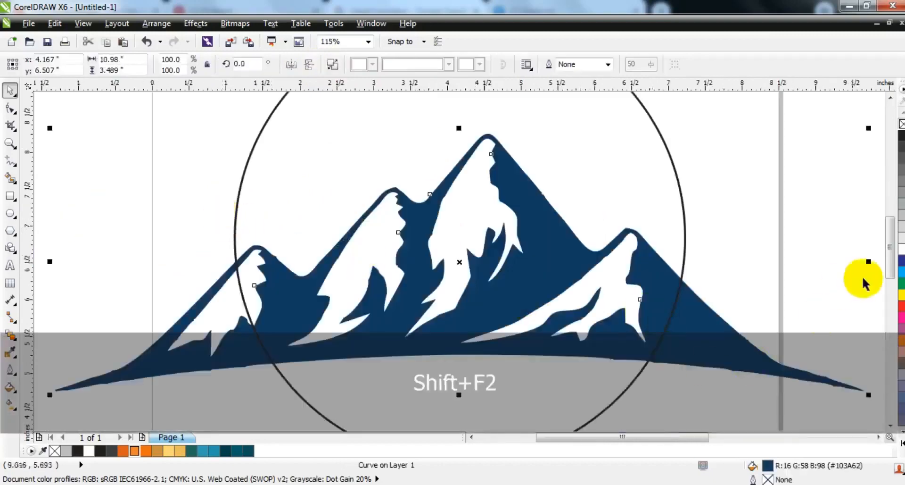
Step: Resize the mountain about its center to about 8.67 by 3.64 inches and raise it within the circle
drag(865, 259, 774, 268)
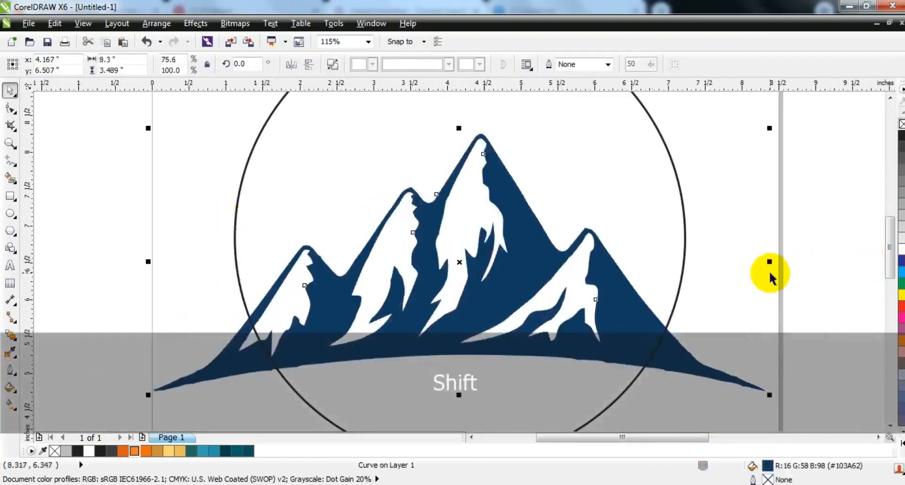
key(F3)
drag(512, 283, 513, 248)
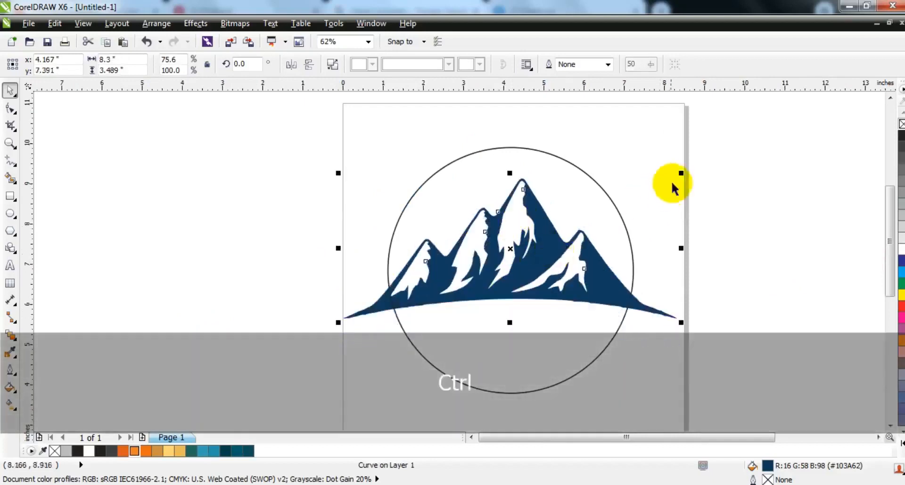
drag(681, 173, 741, 170)
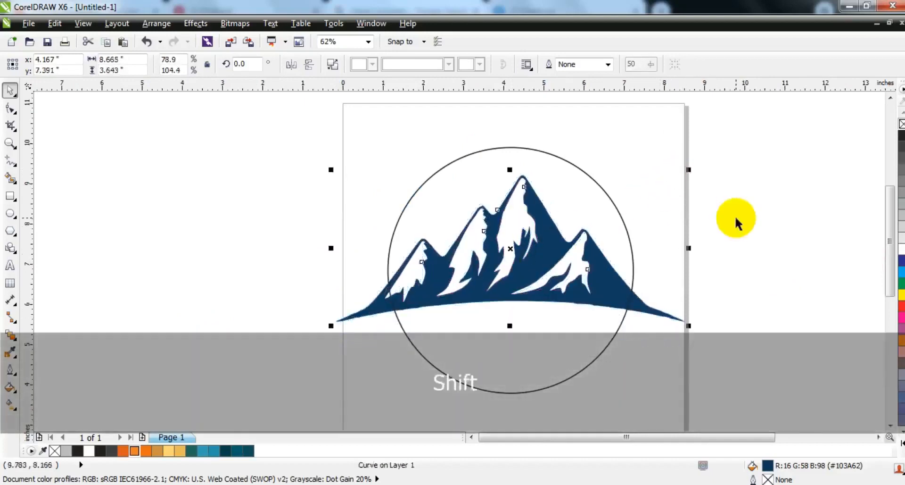
Step: Smart Fill the four white snow areas of the mountain with 30% black gray
click(11, 143)
drag(355, 149, 677, 327)
click(10, 90)
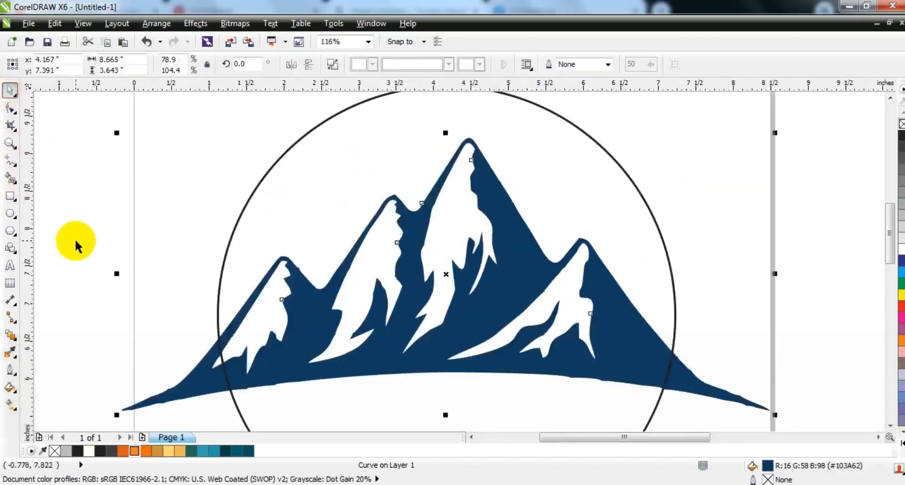
click(55, 255)
click(10, 178)
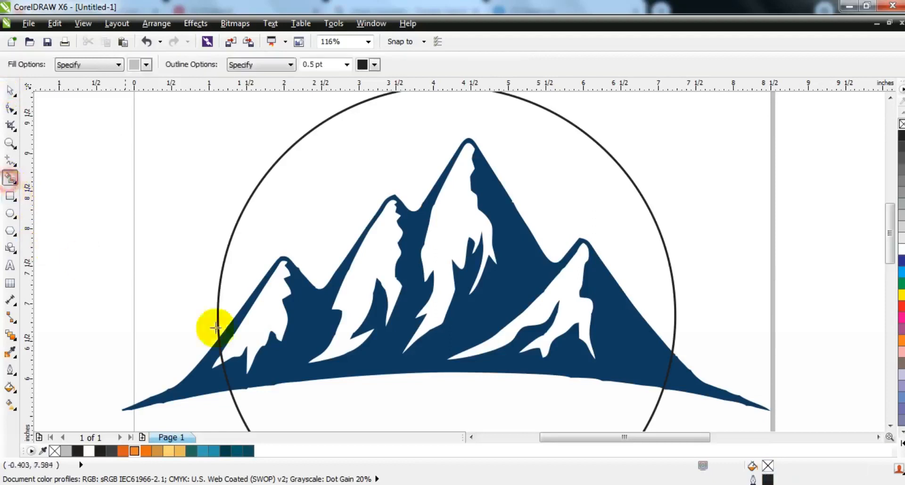
click(273, 309)
click(365, 269)
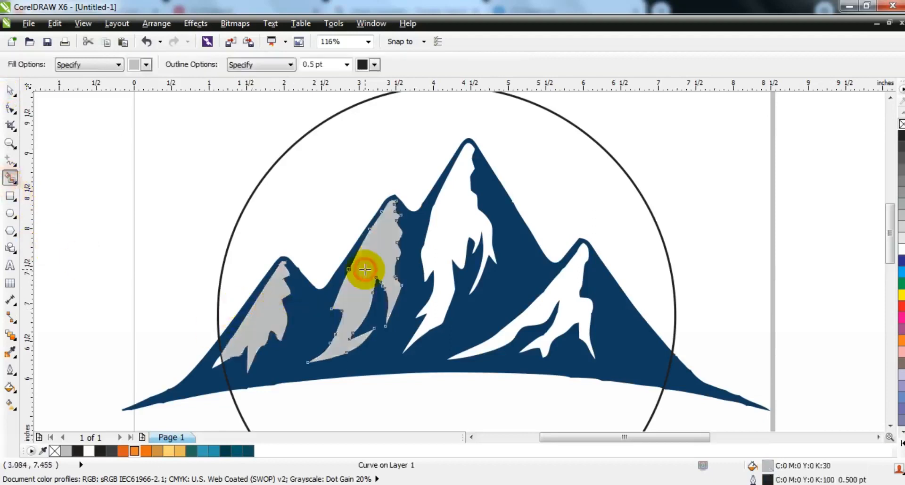
click(451, 235)
click(545, 312)
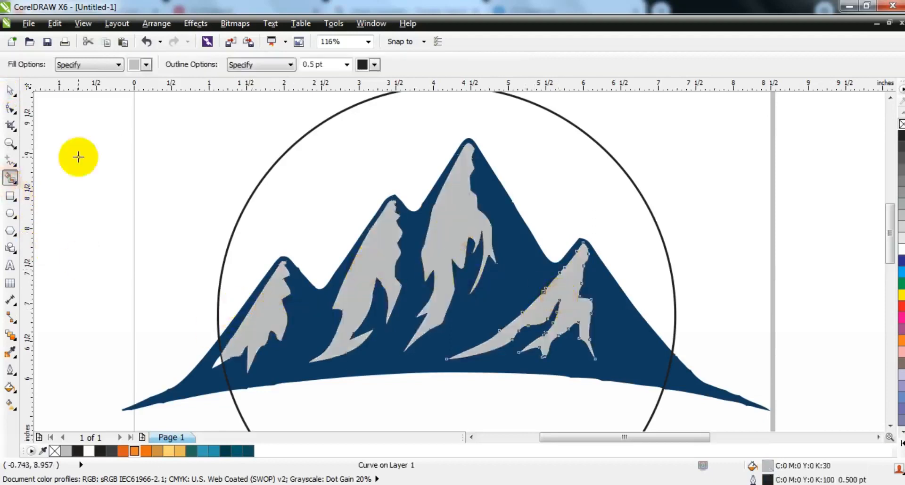
Step: Recolor the four gray snow shapes with a green uniform fill of C 82, M 13, Y 100, K 2
click(10, 88)
shift+click(439, 234)
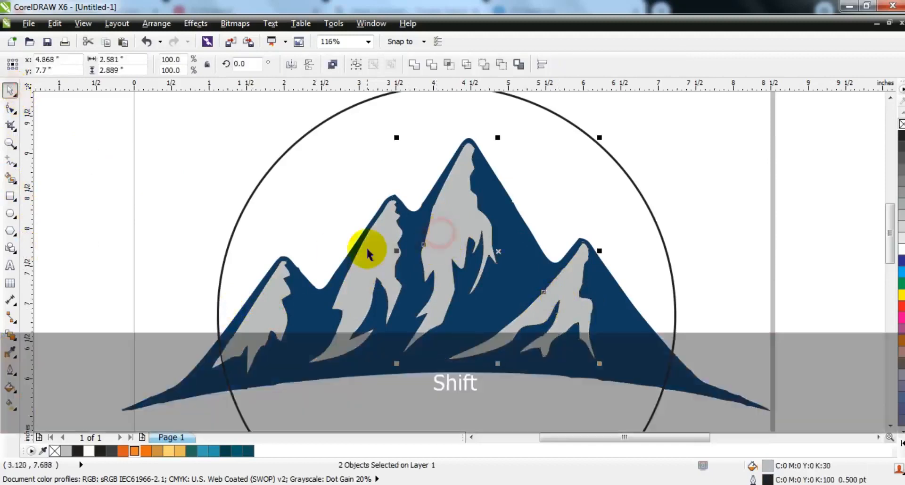
shift+click(367, 248)
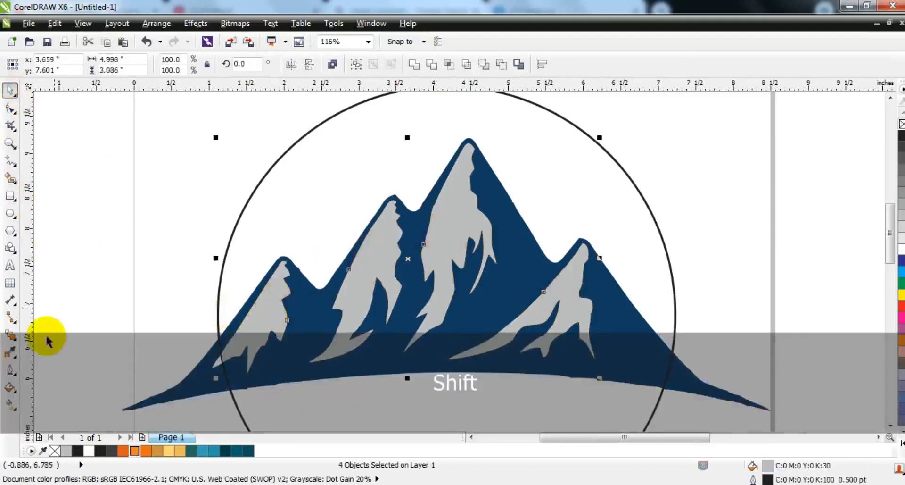
click(9, 387)
click(61, 297)
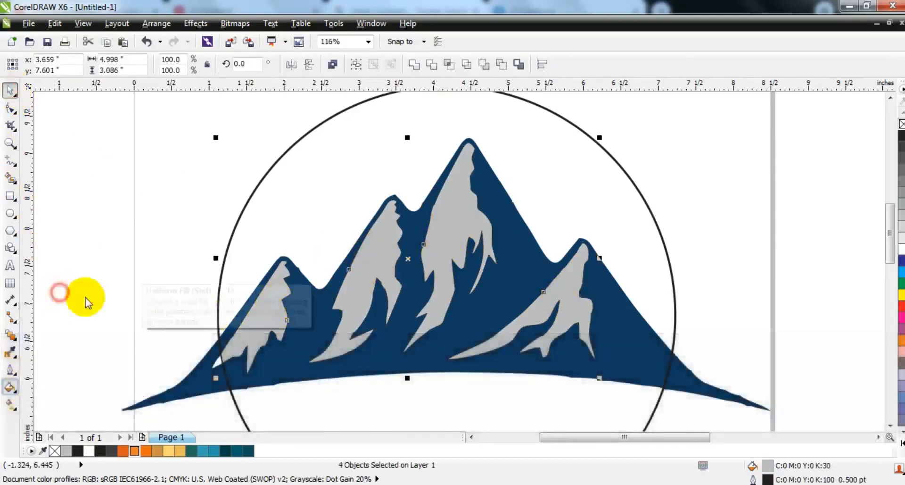
click(533, 126)
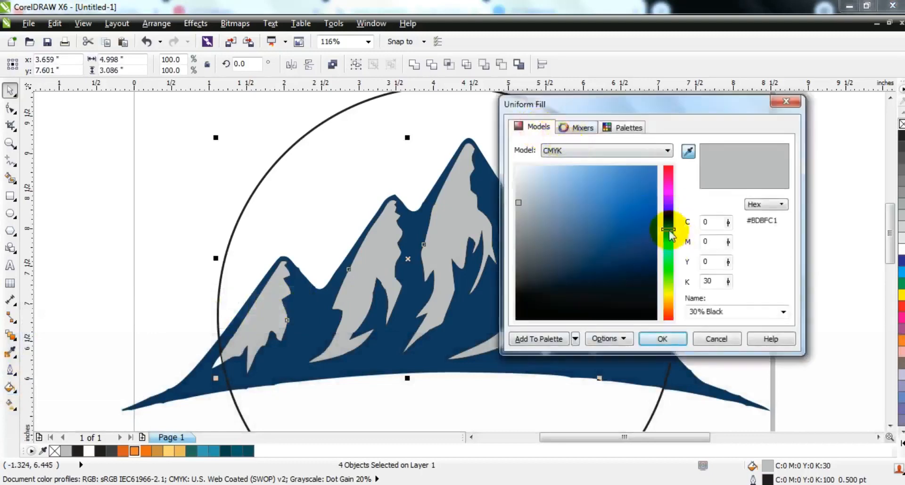
drag(668, 229, 669, 254)
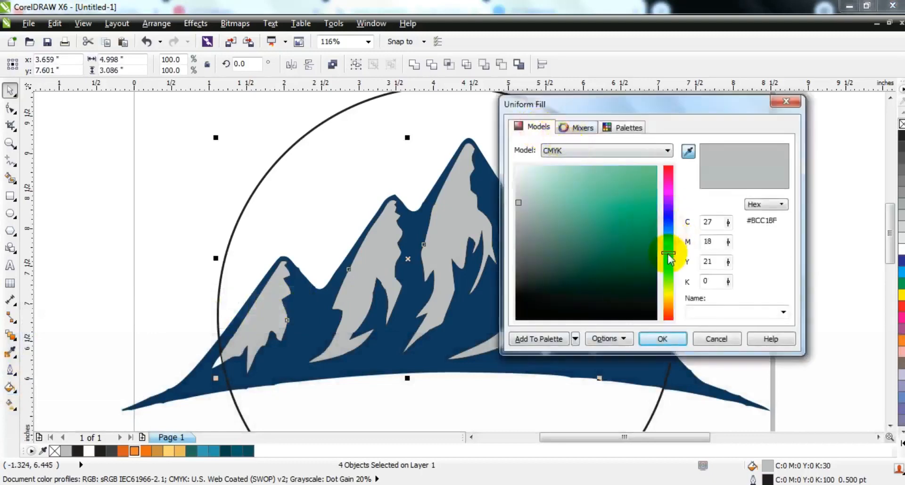
click(632, 203)
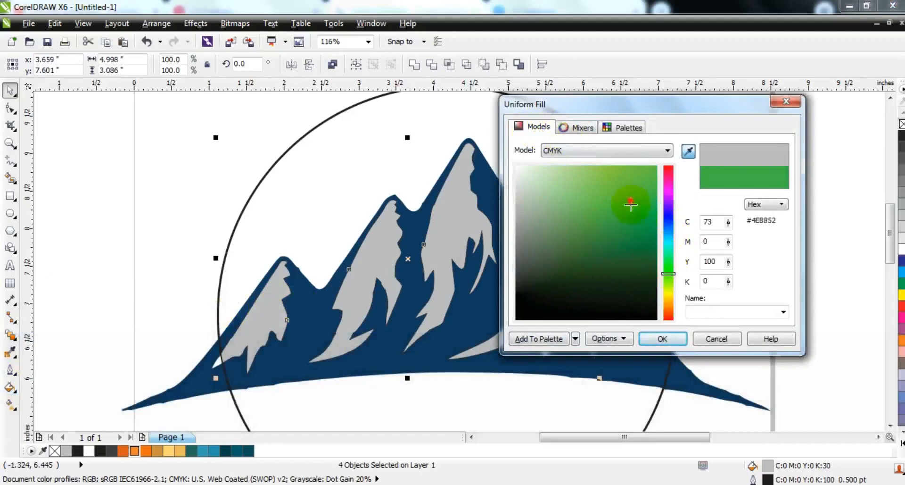
drag(631, 204, 633, 221)
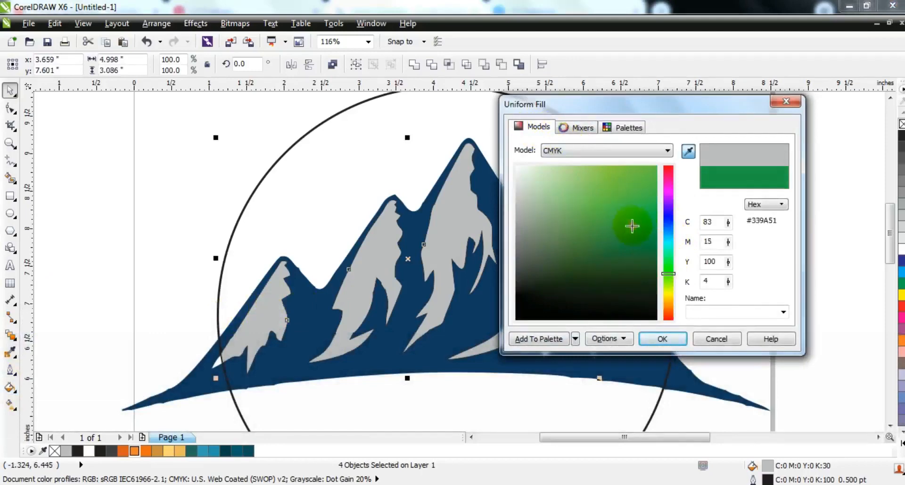
click(663, 339)
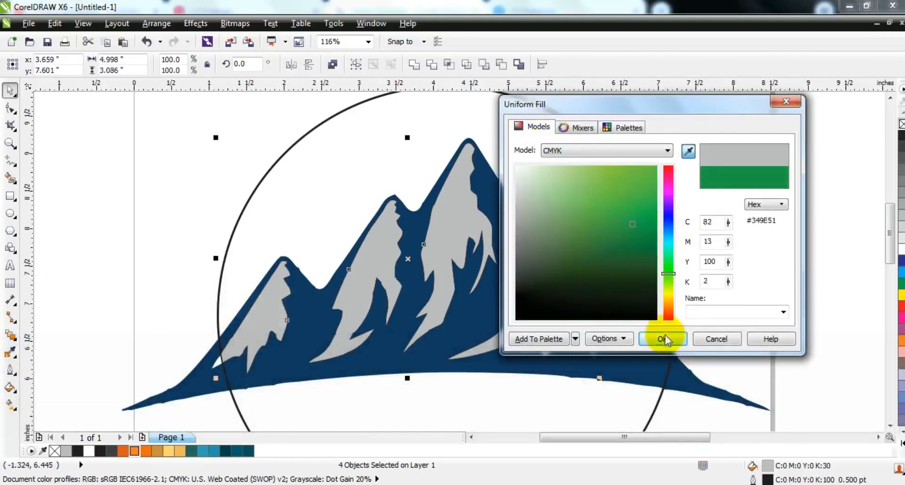
click(737, 309)
Step: Change the blue mountain body's uniform fill to dark green #163603
click(701, 383)
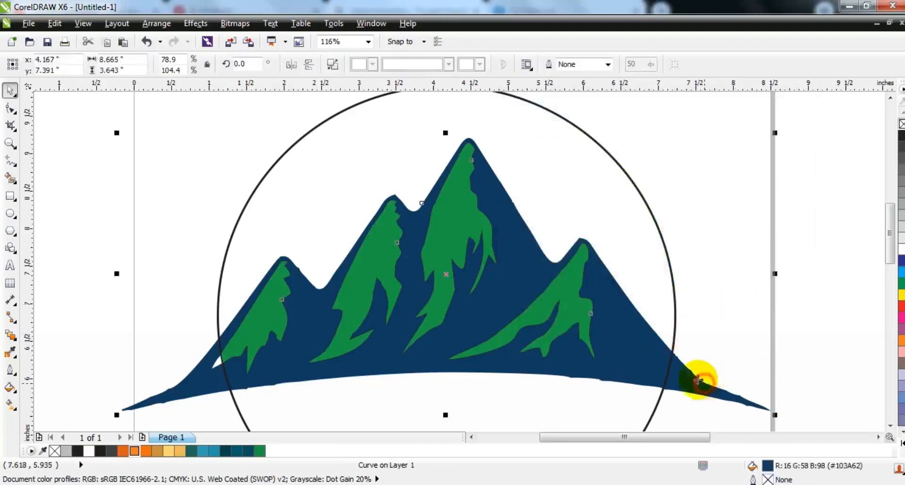
click(14, 388)
click(59, 291)
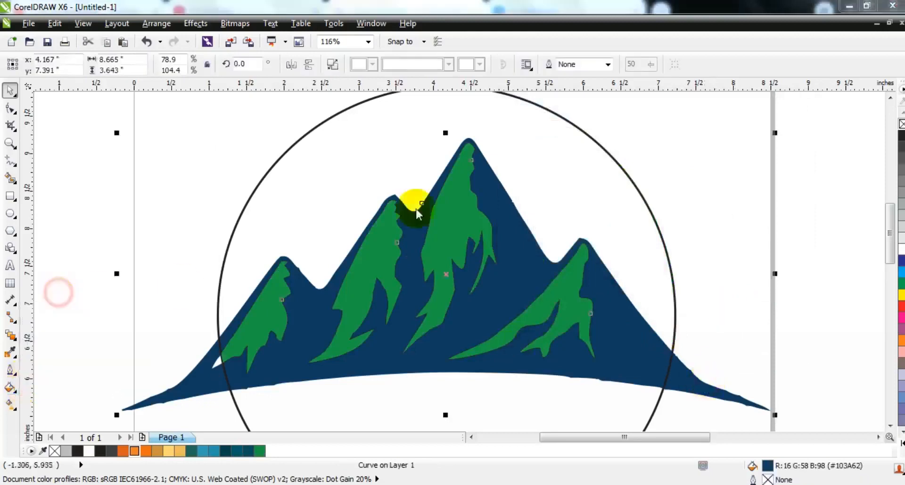
click(537, 131)
mouse_move(669, 229)
mouse_down()
mouse_move(671, 278)
mouse_move(647, 281)
mouse_up()
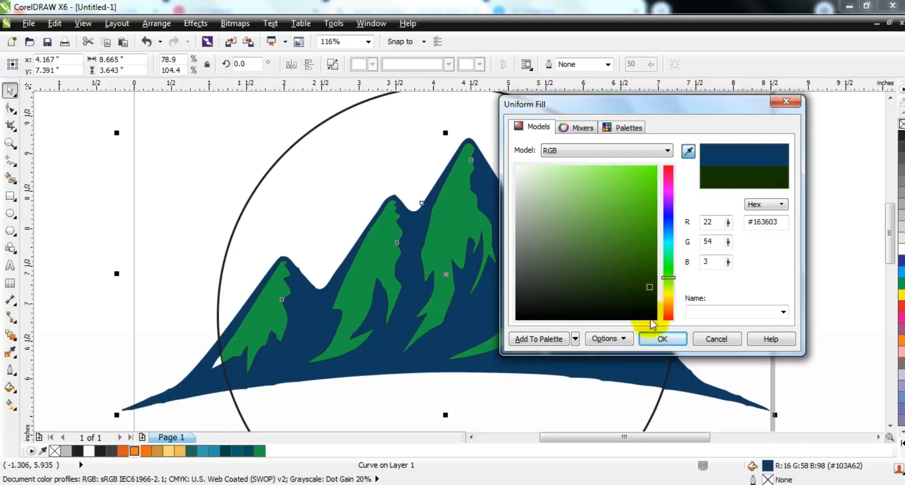
click(659, 339)
key(F3)
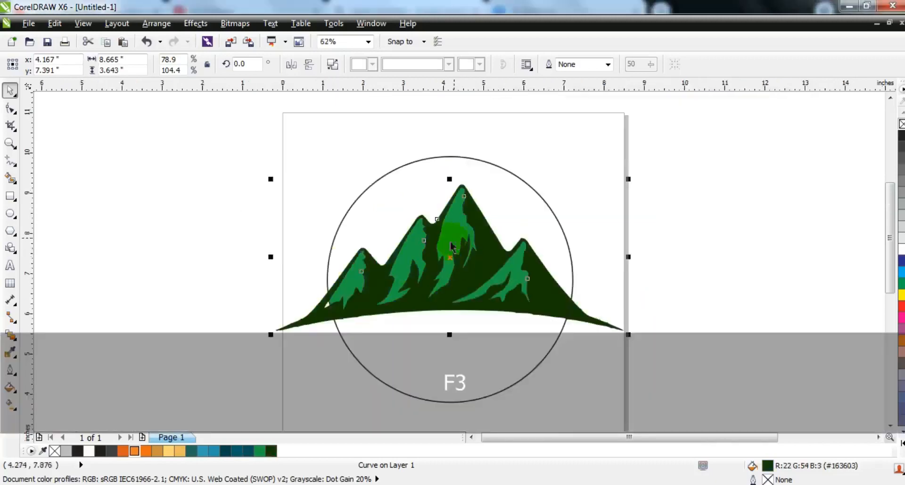
Step: Remove the outlines from the mountain body and its four green shapes, and move them straight down about 0.32 inches
key(Escape)
mouse_move(193, 192)
mouse_down()
mouse_move(632, 358)
mouse_move(228, 219)
mouse_move(199, 179)
mouse_up()
right_click(900, 123)
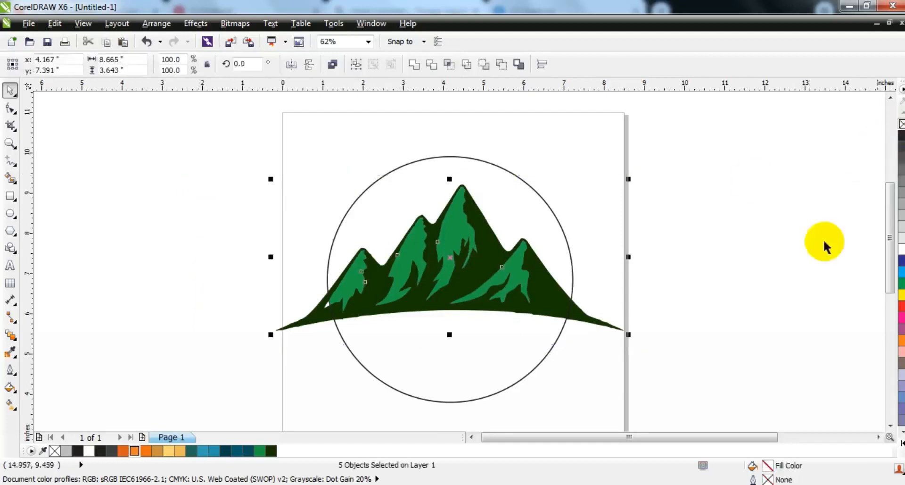
right_click(584, 319)
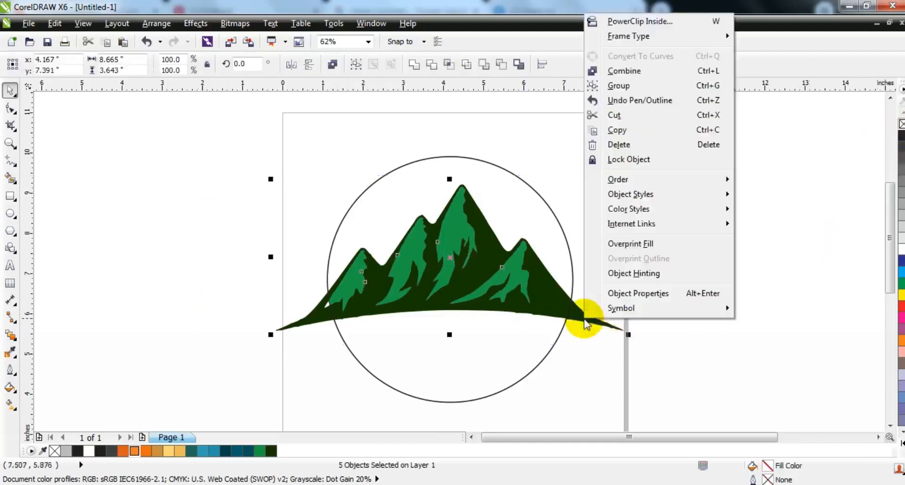
click(585, 320)
drag(585, 322, 582, 332)
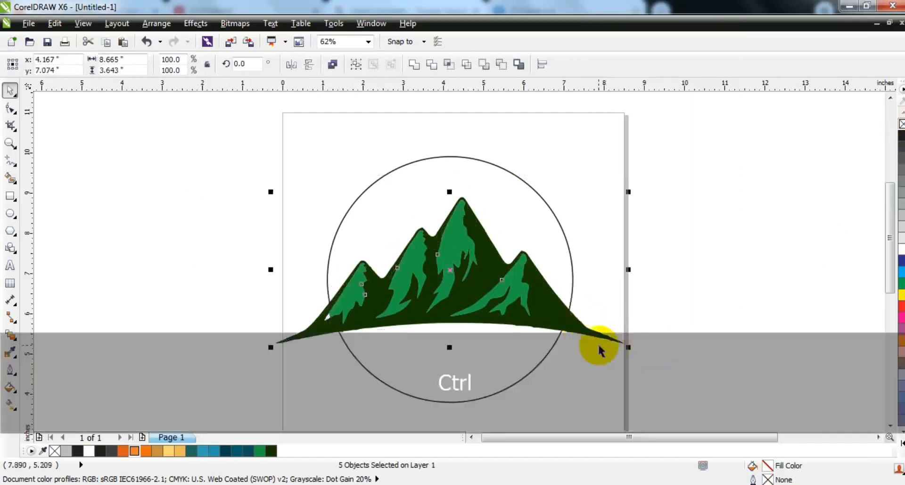
key(Escape)
Step: Smart Fill the circle's lower area below the mountain, recolor it dark green #163603 and remove its outline
click(10, 178)
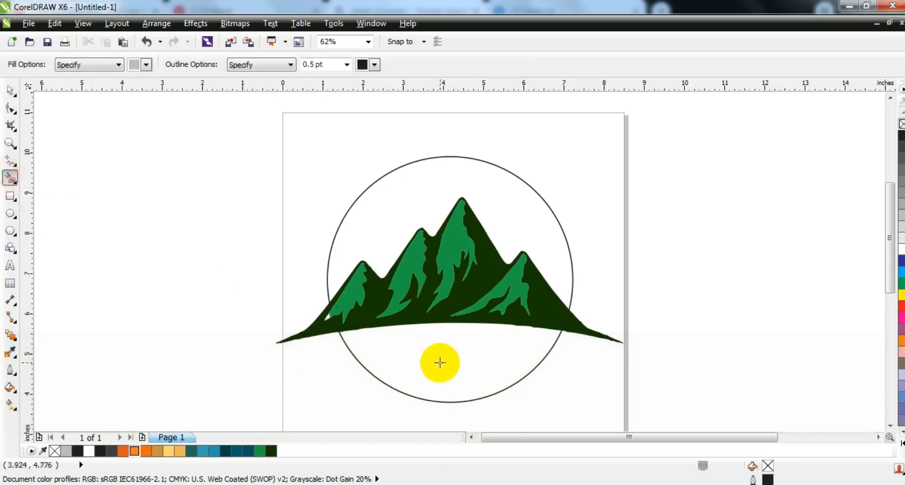
click(439, 362)
click(7, 90)
click(271, 450)
click(254, 378)
click(568, 317)
drag(567, 317, 592, 321)
shift+click(592, 333)
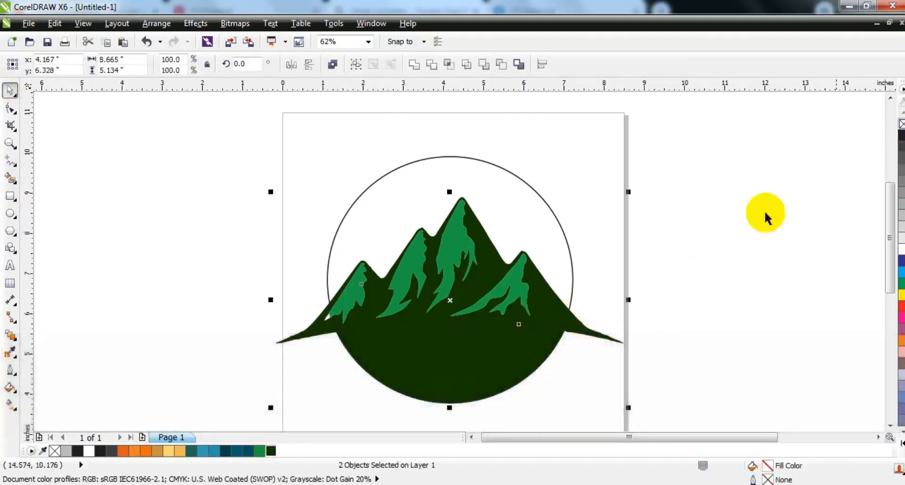
click(703, 245)
Step: Draw a horizontal line about 7.7 inches long across the circle's upper part and set its outline width to 1.0 pt
click(10, 161)
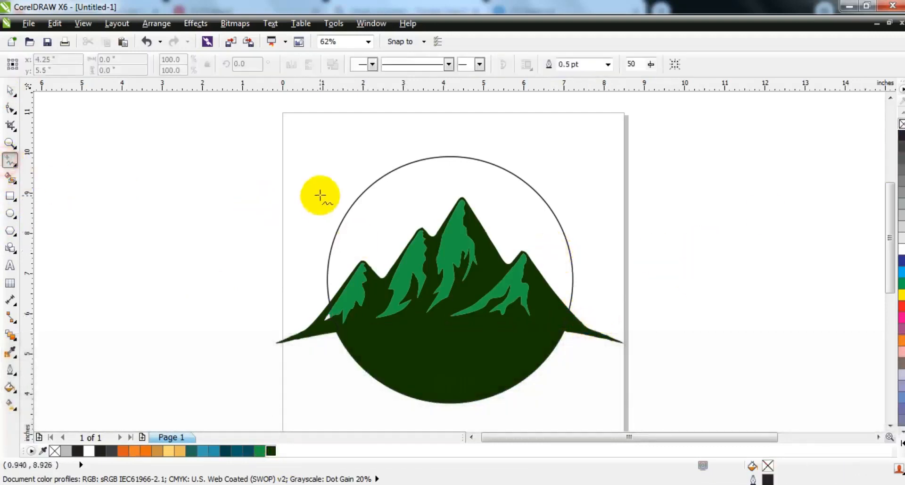
click(319, 191)
click(628, 174)
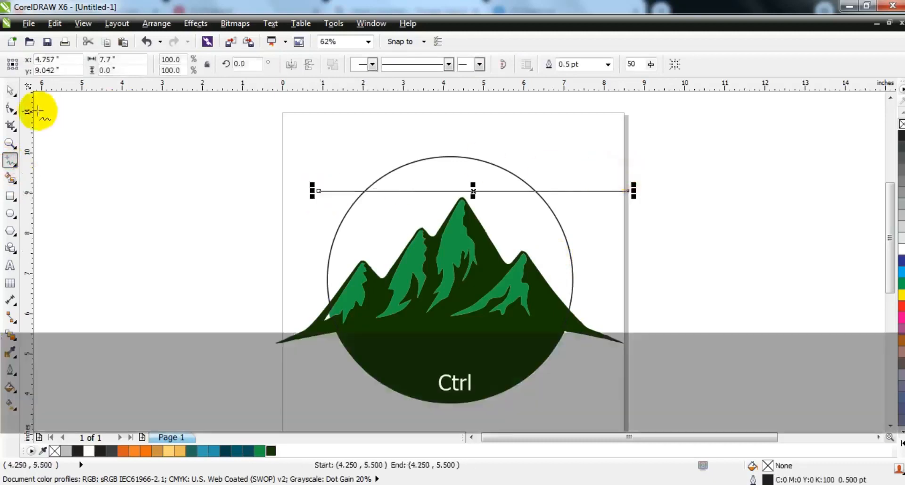
click(10, 90)
click(608, 64)
click(573, 115)
Step: Duplicate the line about 0.57 inches downward and repeat the duplication to make six evenly spaced lines over the circle
mouse_move(612, 190)
mouse_down()
mouse_move(607, 178)
mouse_move(606, 197)
mouse_up()
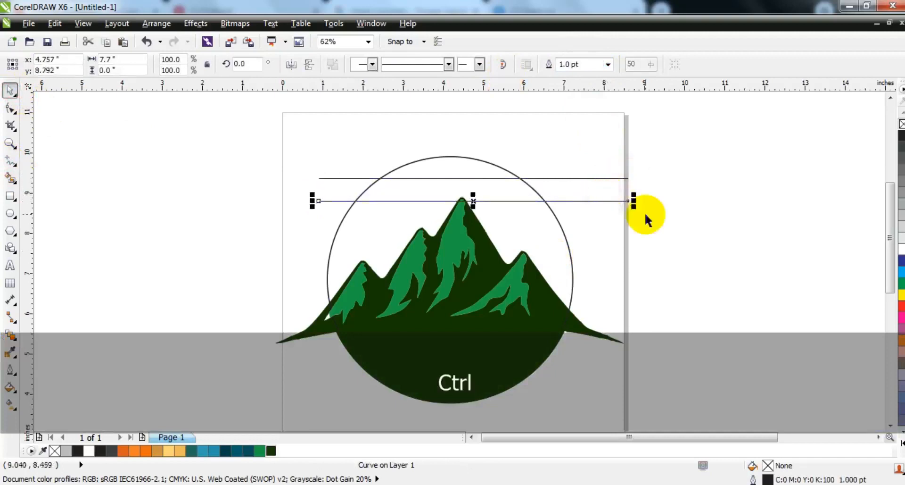
key(ctrl+r)
key(ctrl+r)
key(ctrl+r)
key(ctrl+r)
Step: Extend the six lines leftward to about 8.2 inches wide and compress them upward to about 2.7 inches in overall height
drag(667, 167, 279, 297)
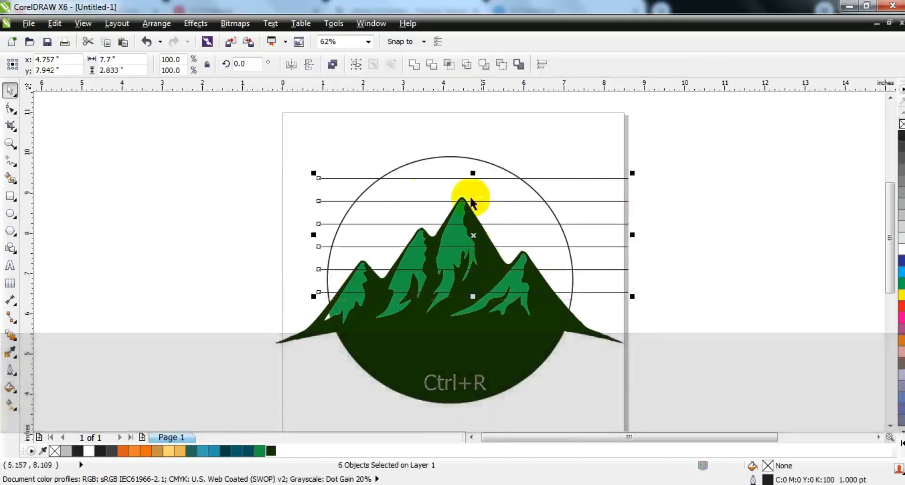
drag(313, 234, 293, 235)
drag(462, 296, 462, 289)
click(747, 242)
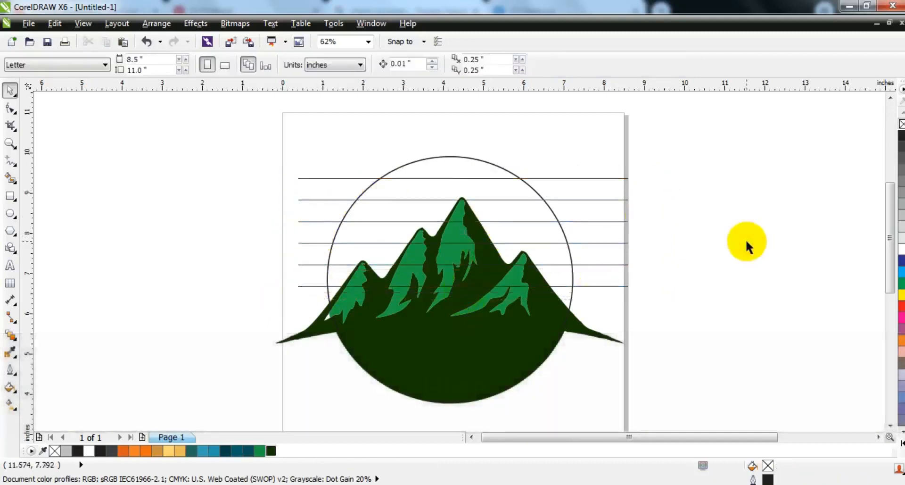
Step: Smart Fill all the sky bands between the lines inside the circle, around the mountain, with 30% black gray
click(10, 178)
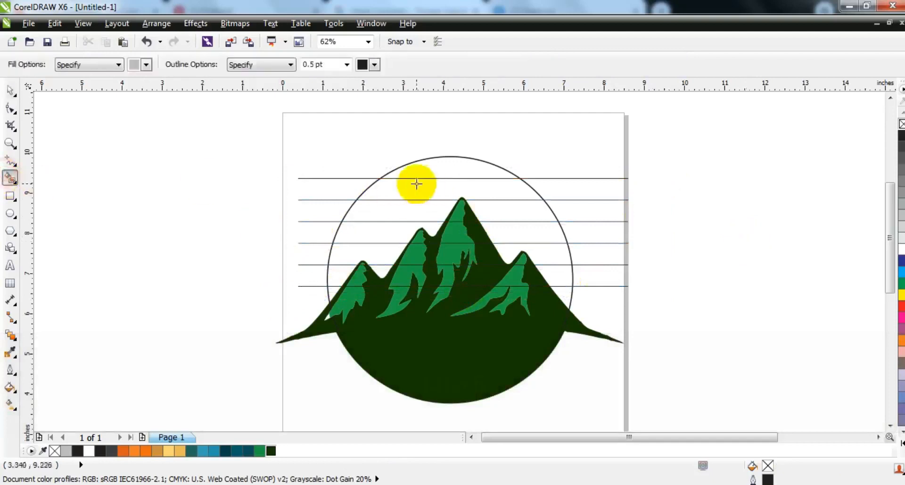
click(414, 171)
click(408, 186)
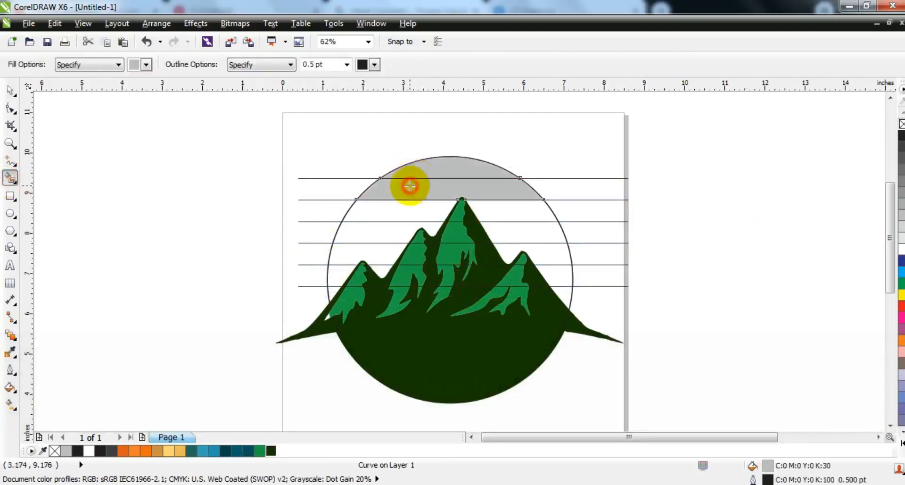
click(407, 214)
click(520, 210)
click(521, 233)
click(432, 226)
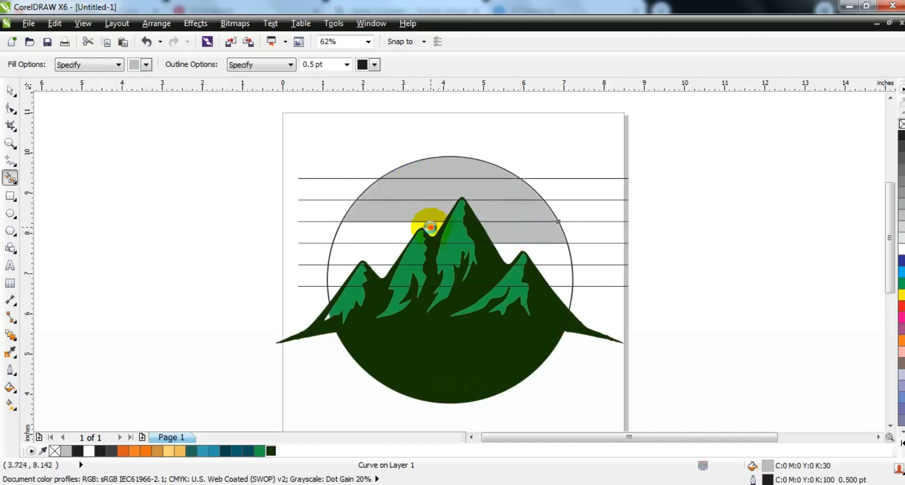
click(380, 257)
click(519, 246)
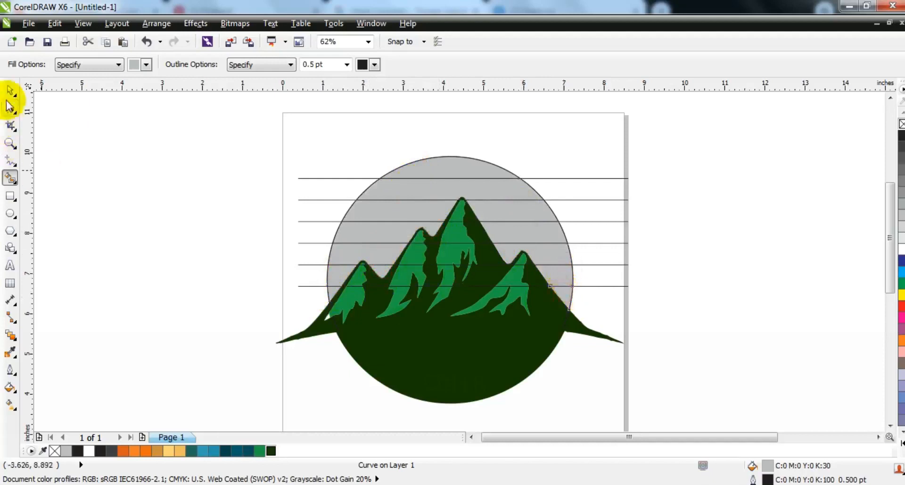
Step: Select the six horizontal guide lines crossing the circle and delete them
click(9, 91)
drag(669, 143, 660, 234)
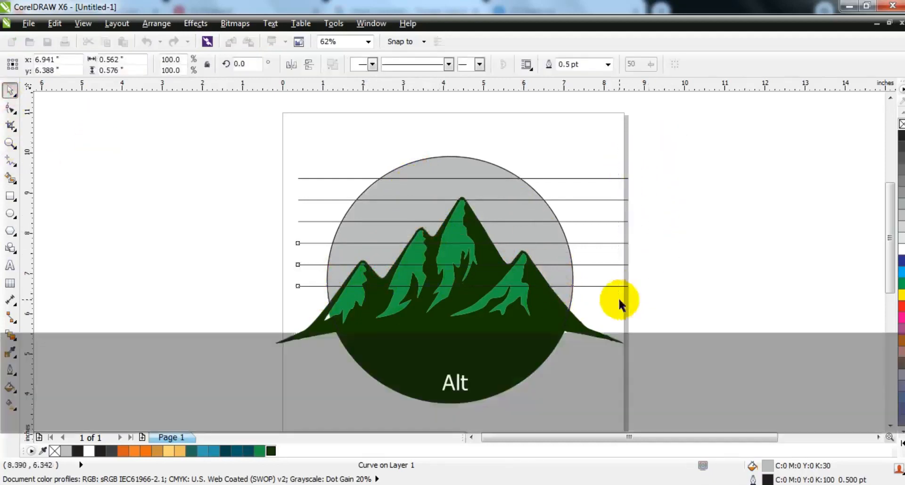
drag(619, 300, 620, 299)
key(Delete)
Step: Fill the topmost sky band with C 0, M 20, Y 100, K 0 and the second band with C 0, M 28, Y 100, K 0
click(461, 174)
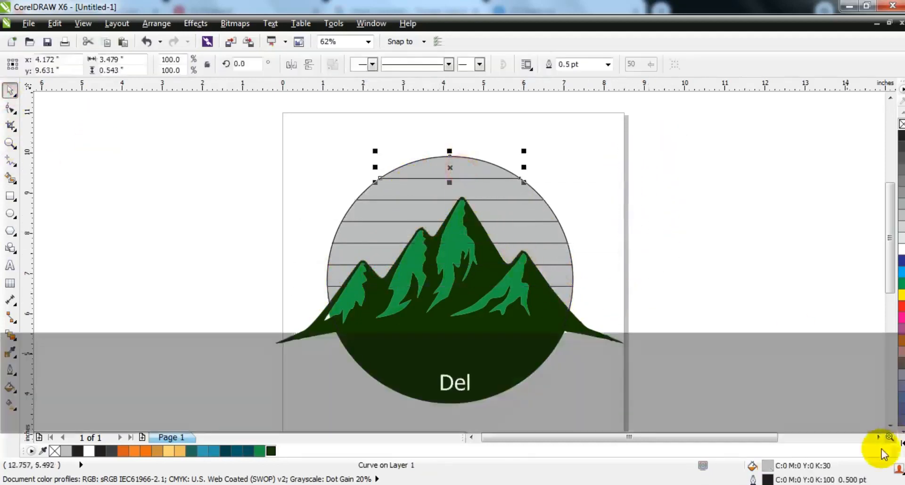
click(903, 443)
click(888, 111)
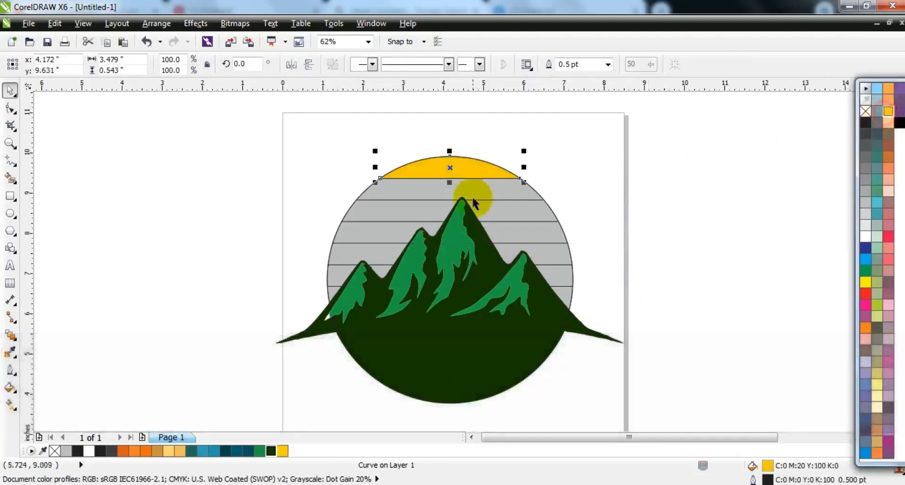
click(512, 192)
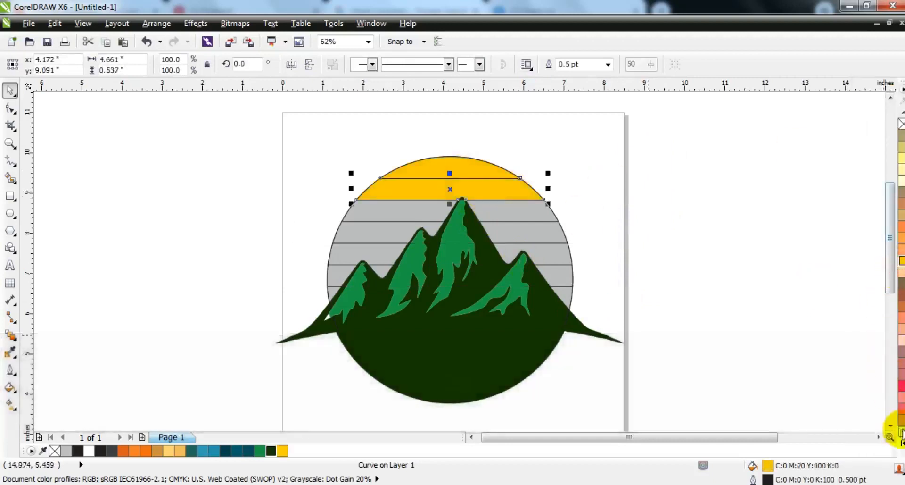
click(901, 432)
ctrl+click(866, 288)
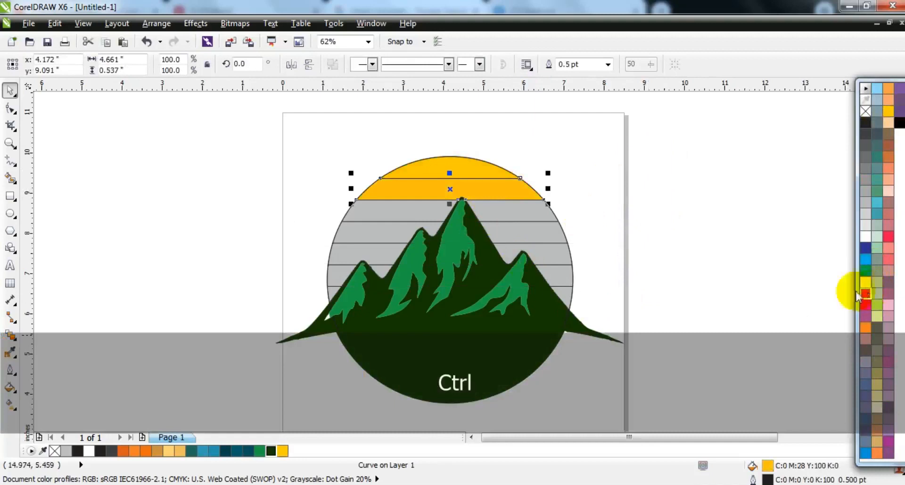
Step: Weld the two parts of the third sky band and fill it with light orange by mixing red into the yellow
click(549, 214)
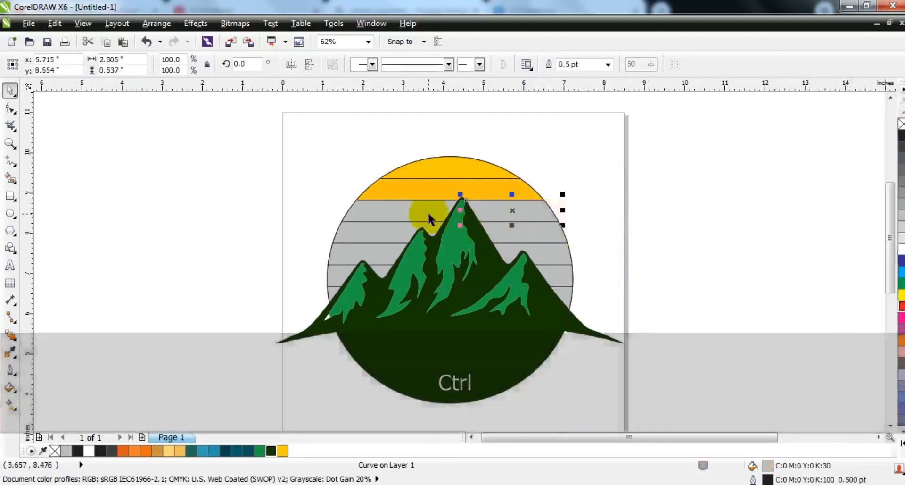
shift+click(430, 218)
click(415, 64)
click(282, 451)
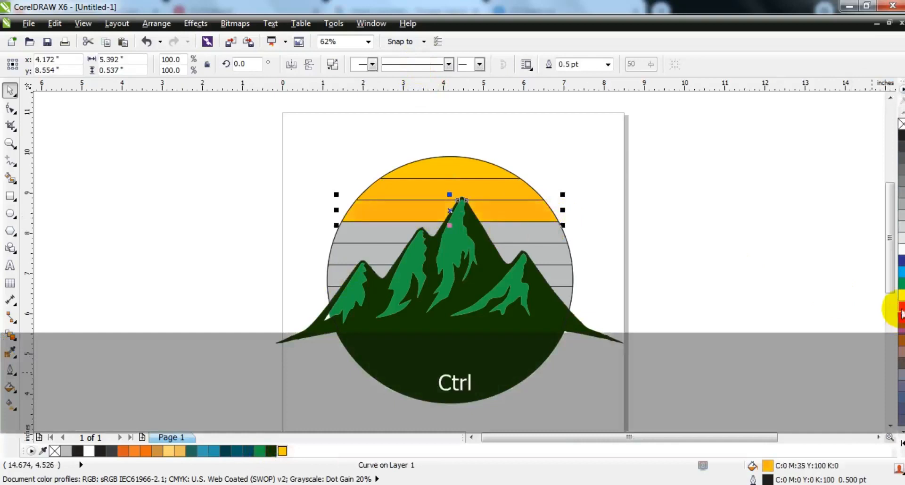
click(643, 258)
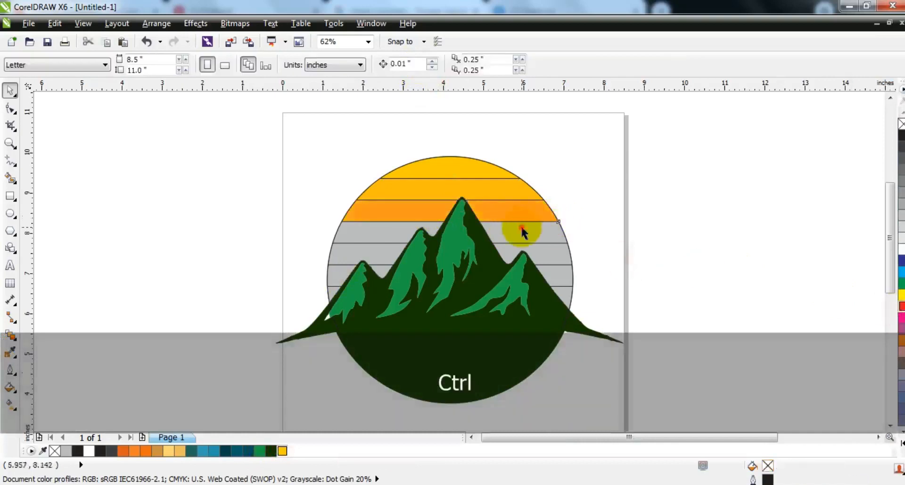
Step: Weld the two parts of the fourth sky band and fill it with deep orange by mixing yellow into red
click(522, 230)
shift+click(431, 226)
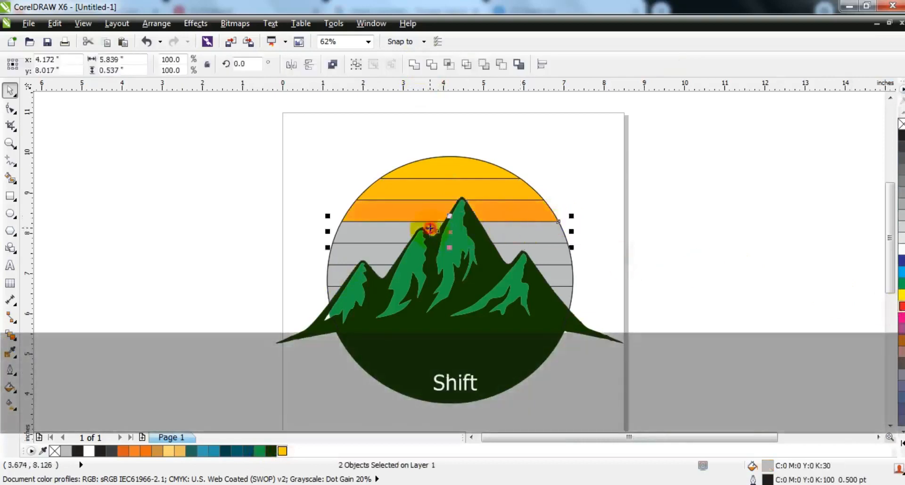
click(417, 66)
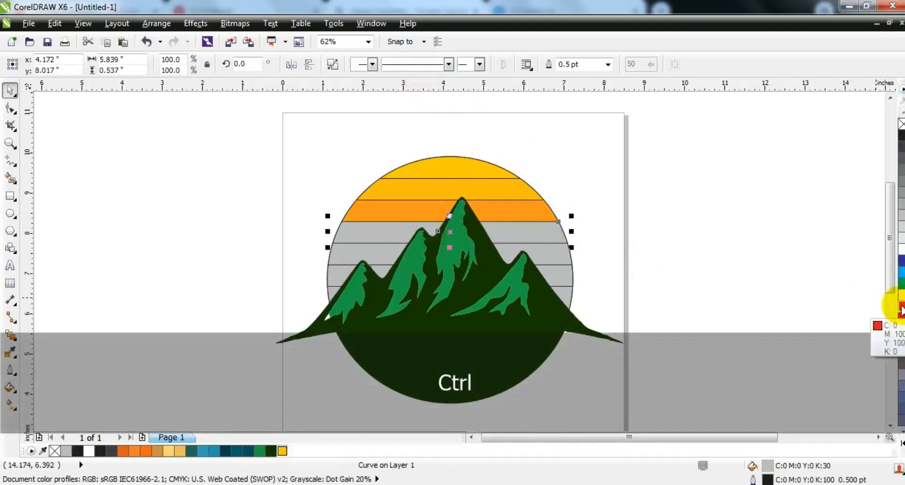
click(901, 309)
click(900, 297)
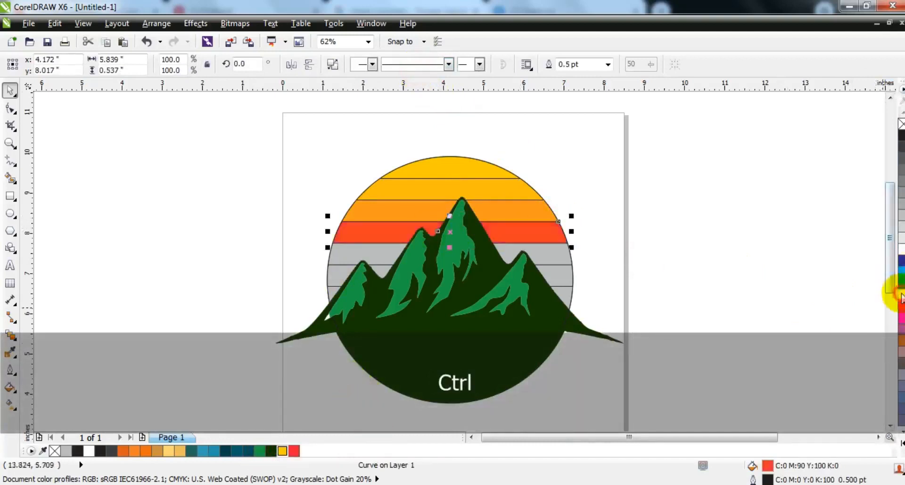
click(711, 283)
Step: Weld the gray parts of the fifth sky band and fill it with red-orange, mixing a little yellow into C 0, M 100, Y 100, K 0
click(557, 257)
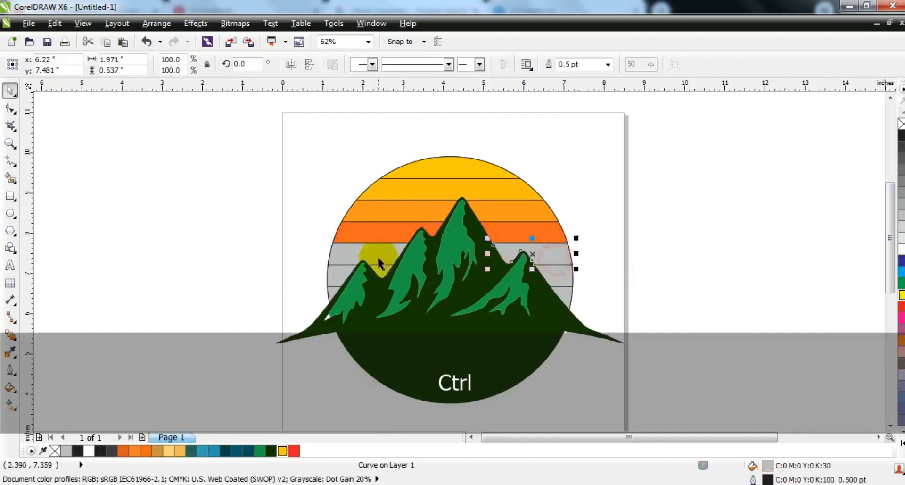
shift+click(380, 254)
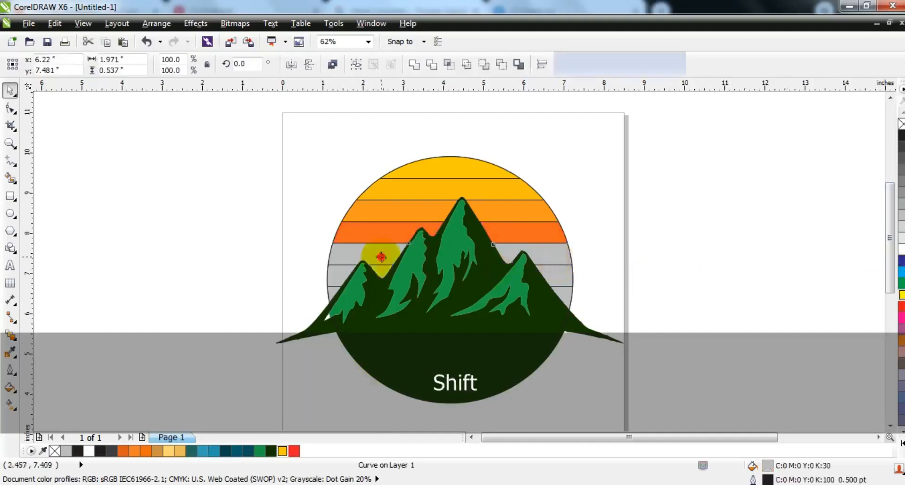
click(407, 66)
click(899, 298)
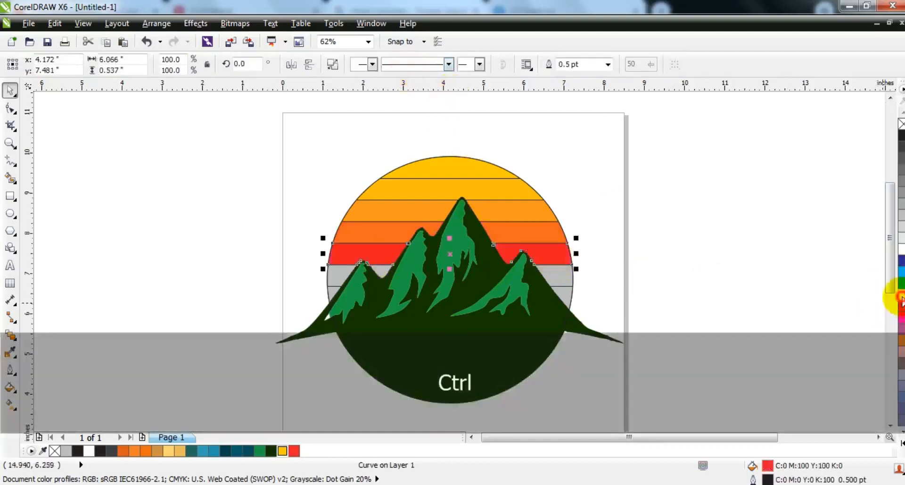
Step: Fill the three parts of the sixth sky band with red C 0, M 100, Y 100, K 0
click(572, 278)
shift+click(380, 271)
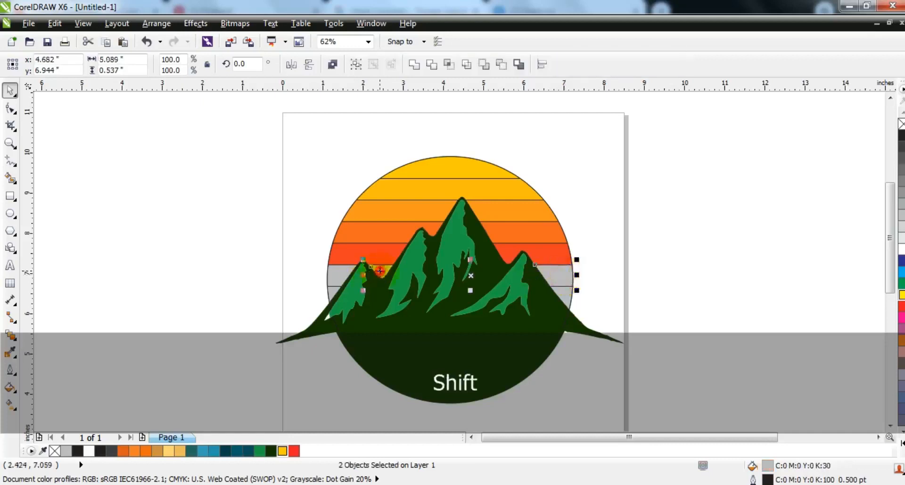
shift+click(333, 276)
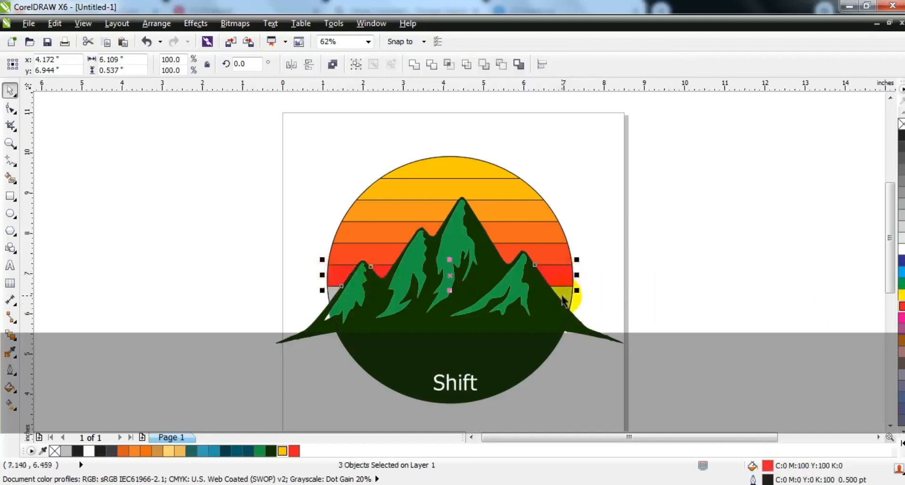
Step: Fill the two lowest gray sky pieces beside the mountain with dark red by mixing black into the red
click(572, 293)
shift+click(330, 295)
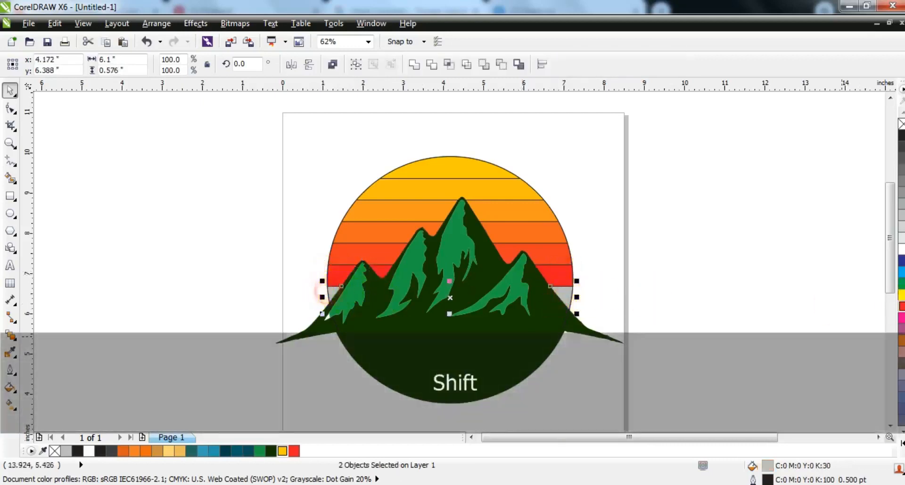
click(902, 309)
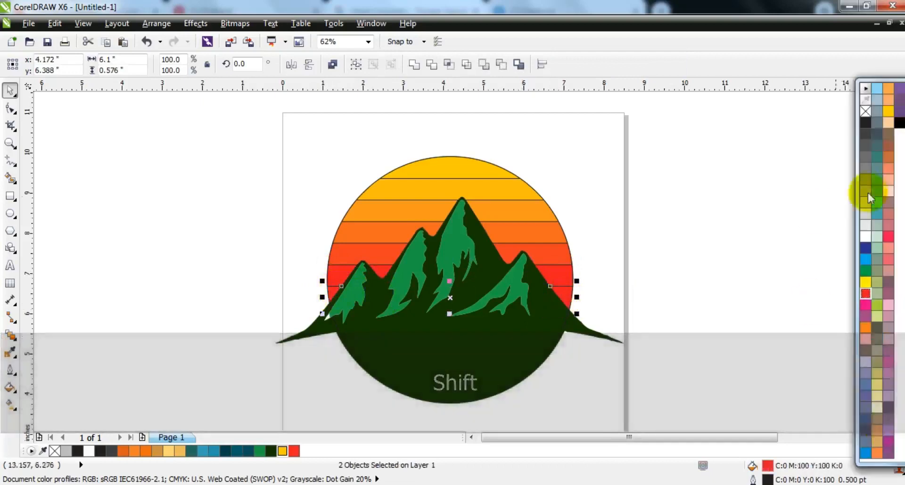
ctrl+click(899, 123)
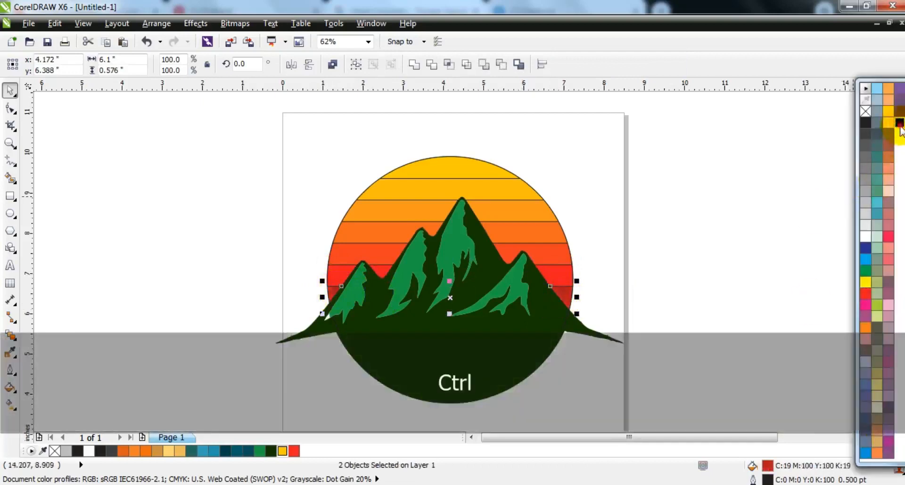
Step: Remove the sky bands' outlines and send the bands together with the mountain shapes to the back
click(705, 212)
drag(801, 125, 221, 352)
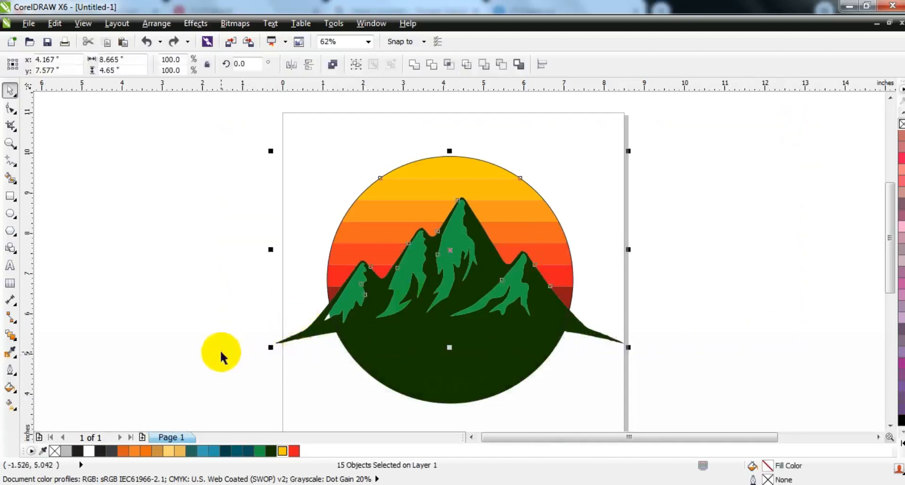
key(shift+Page_Down)
Step: PowerClip the selected sky bands and mountain shapes inside the circle and remove the circle's outline
click(195, 24)
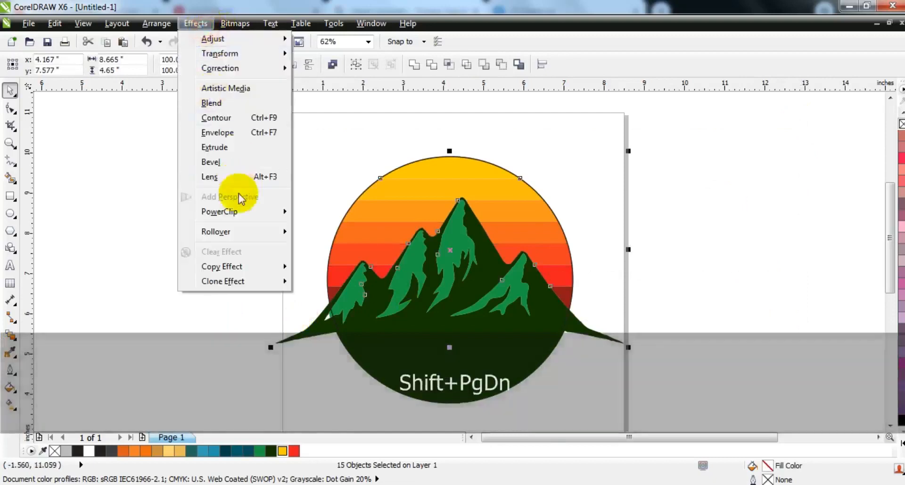
mouse_move(299, 210)
click(330, 210)
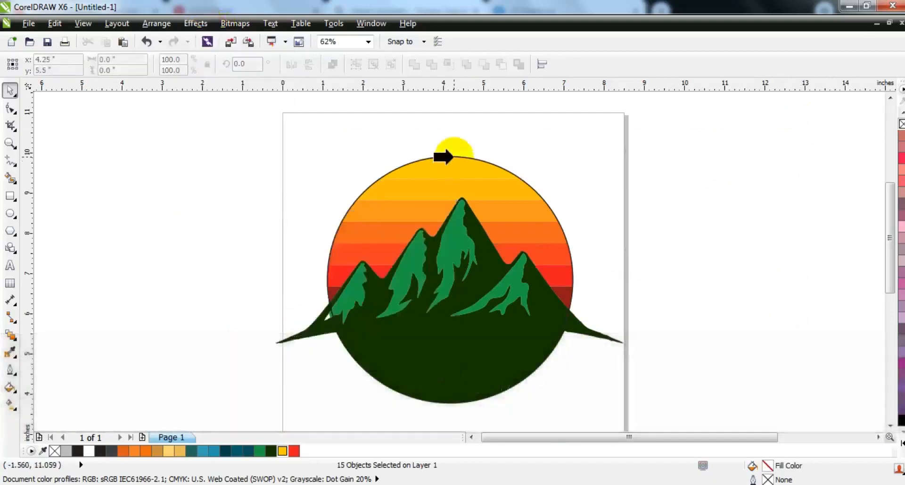
click(452, 157)
right_click(902, 124)
click(776, 222)
Step: Add the dark green lower segment to the contents of the circle's PowerClip
click(499, 351)
key(w)
click(458, 255)
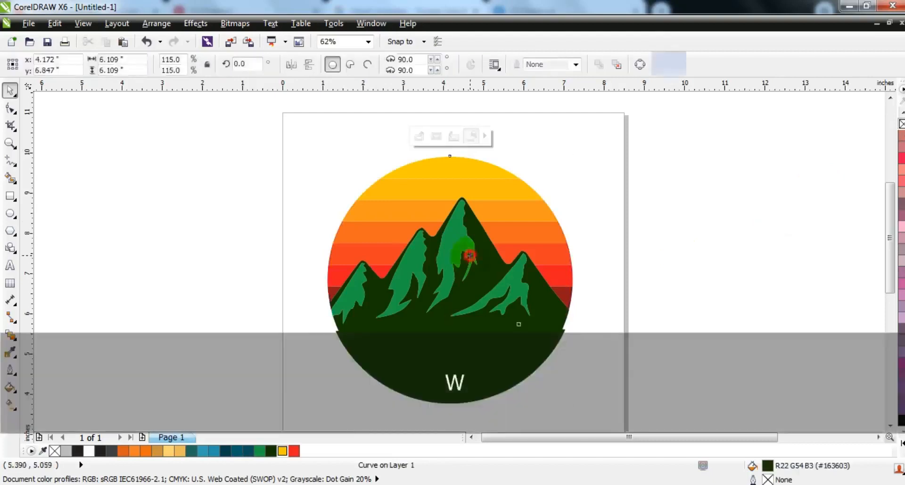
click(714, 278)
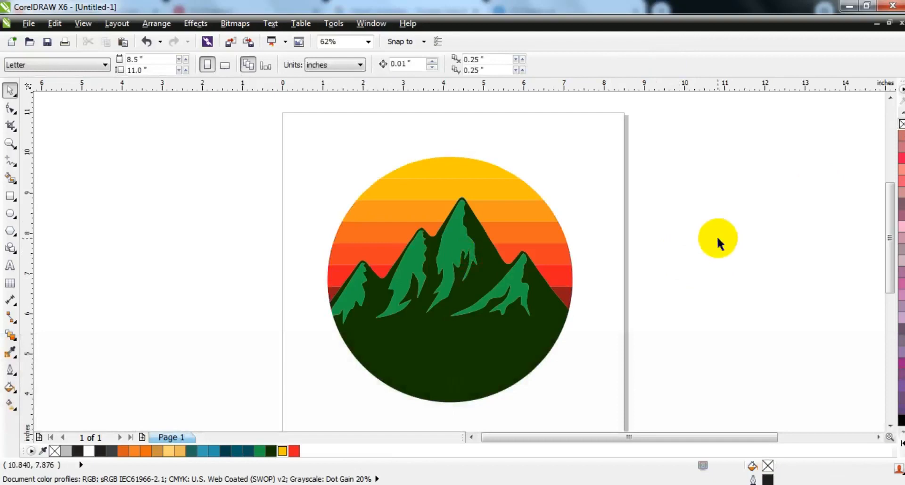
Step: Draw a wavy freehand curve about 7 in wide across the circle's lower part and duplicate it, slightly offset vertically
click(9, 161)
mouse_move(334, 349)
mouse_down()
mouse_move(587, 348)
mouse_move(618, 334)
mouse_up()
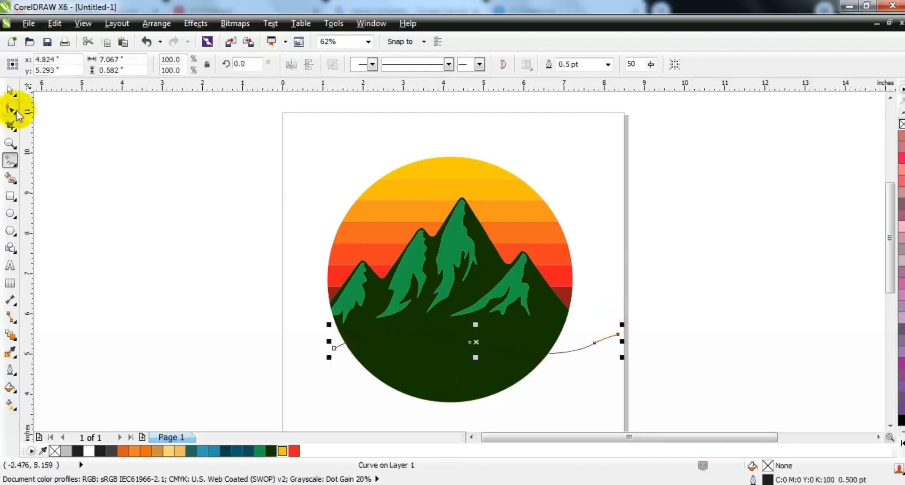
click(7, 93)
drag(479, 341, 461, 343)
click(461, 343)
drag(602, 355, 597, 338)
drag(638, 301, 317, 365)
drag(605, 339, 596, 343)
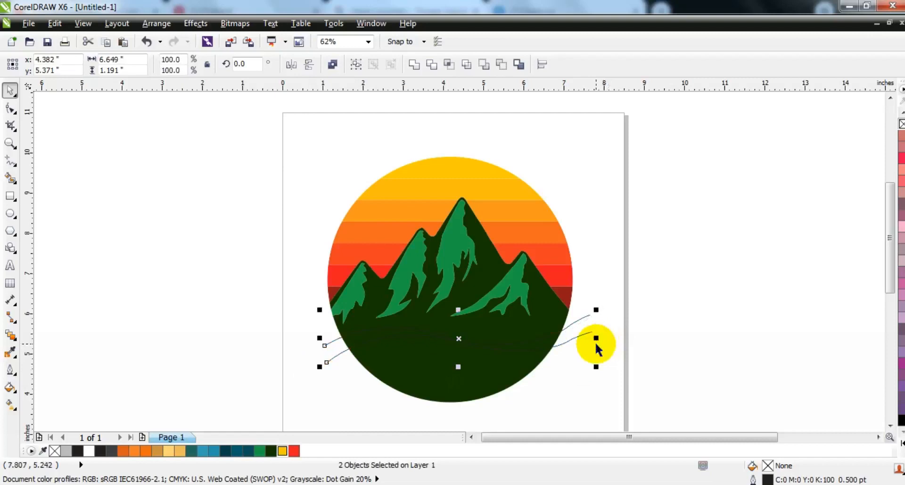
Step: Smart-fill the strip between the two wavy curves and the circle area below them with gray
click(36, 182)
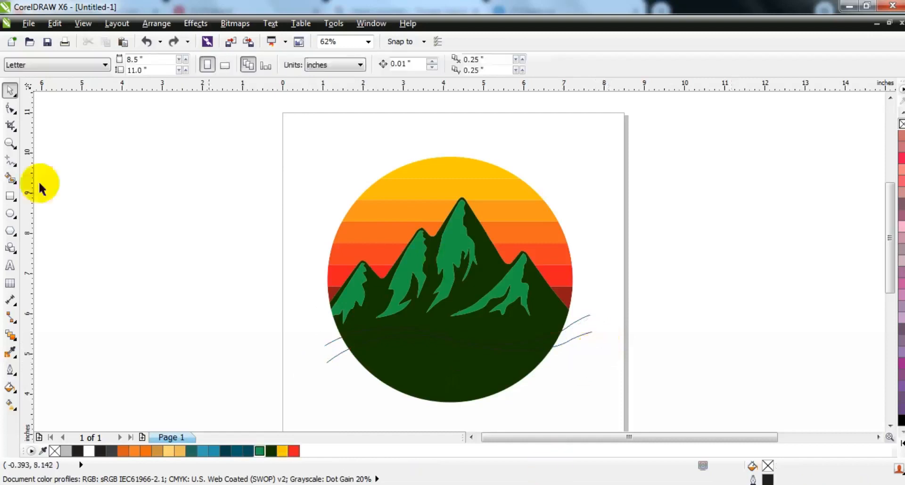
click(10, 177)
click(385, 334)
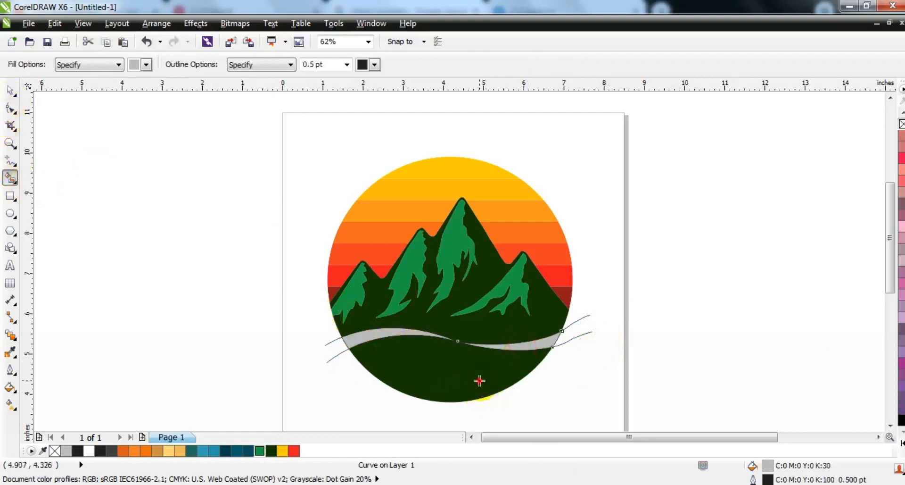
click(479, 381)
Step: Delete the two wavy guide curves that cross the circle
click(12, 94)
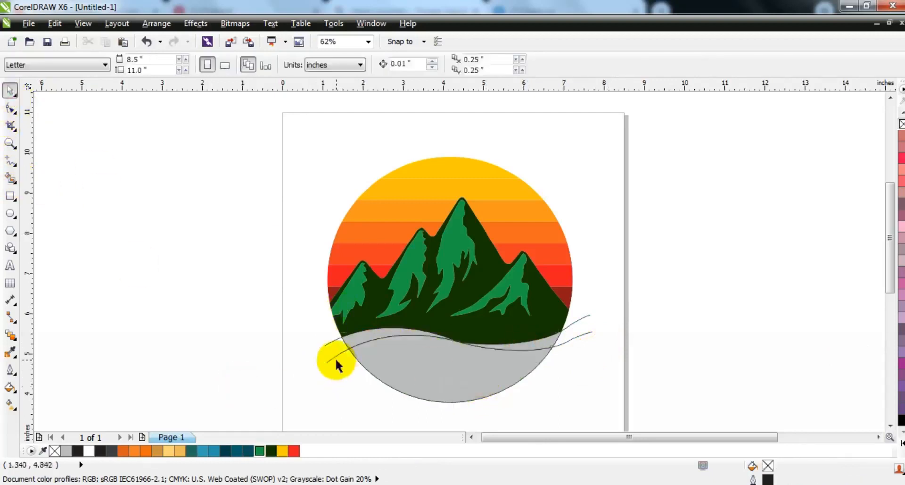
click(325, 347)
key(Delete)
Step: Fill both pieces of the wavy strip with light green and the lower circle segment with white
click(549, 350)
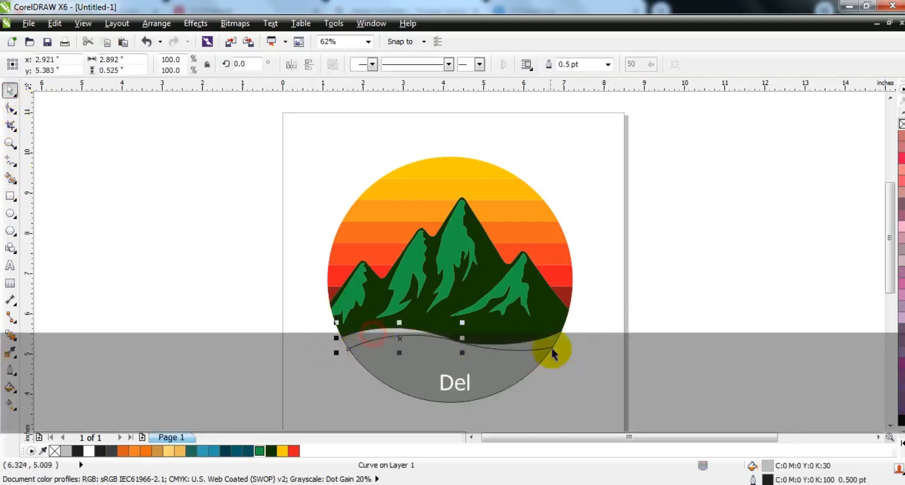
shift+click(529, 350)
click(259, 450)
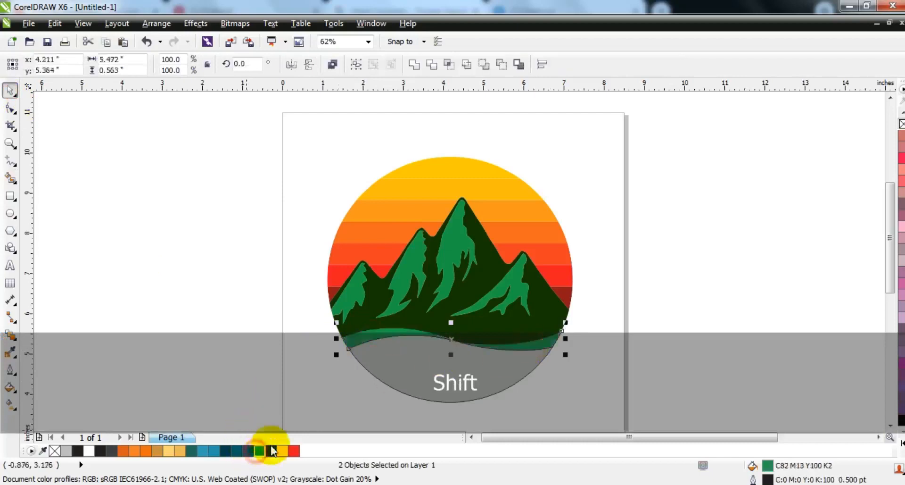
click(711, 291)
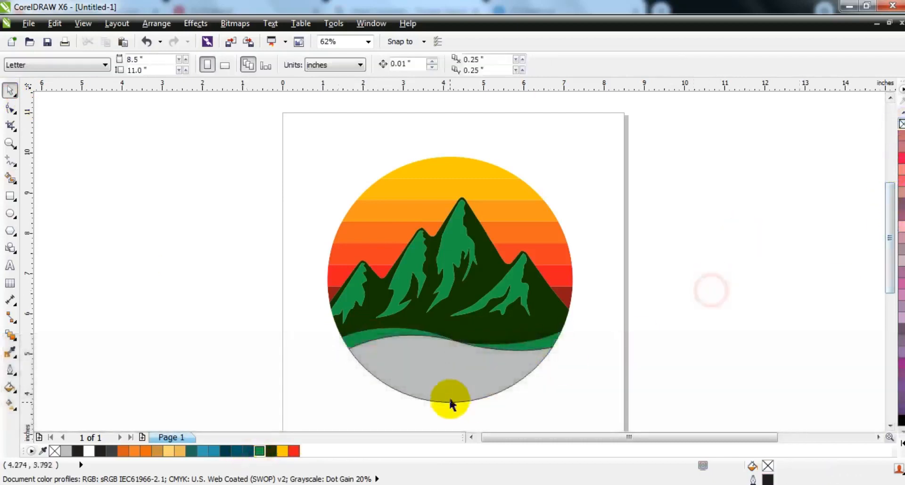
click(453, 382)
click(89, 450)
Step: Remove the outlines of the green strip pieces and white segment and PowerClip them inside the circle
drag(657, 307, 283, 415)
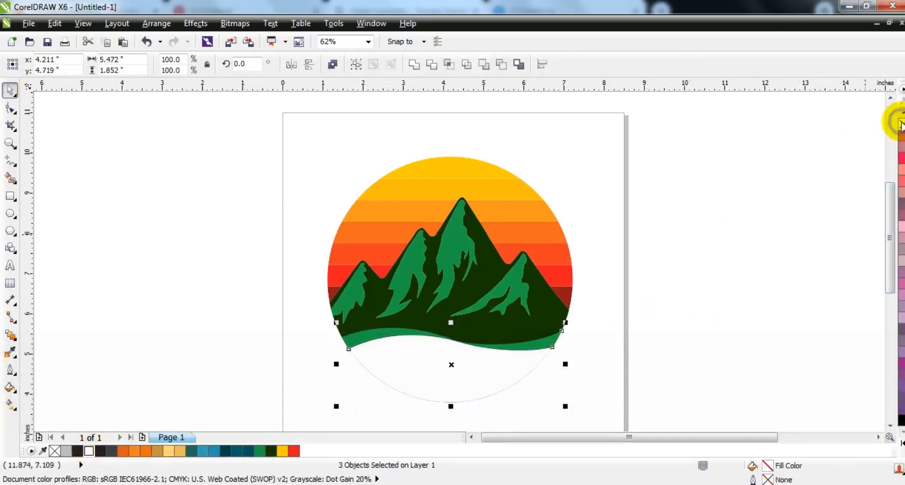
key(w)
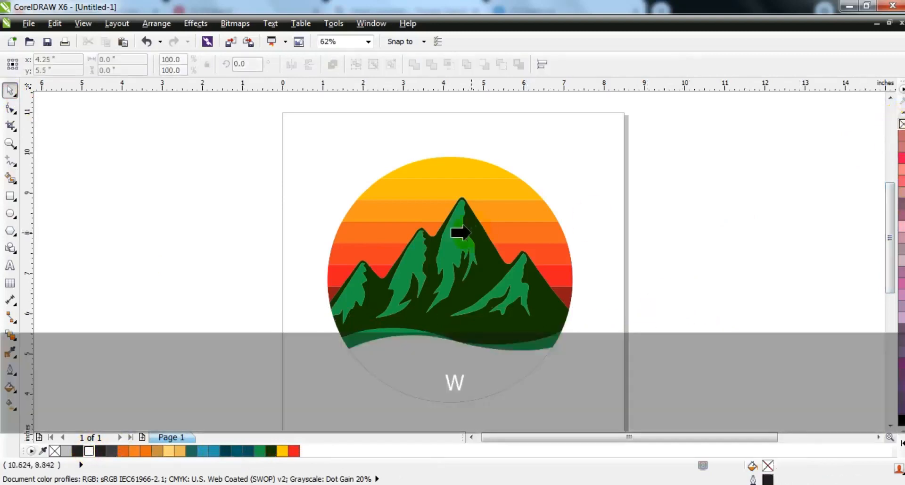
click(459, 231)
click(697, 330)
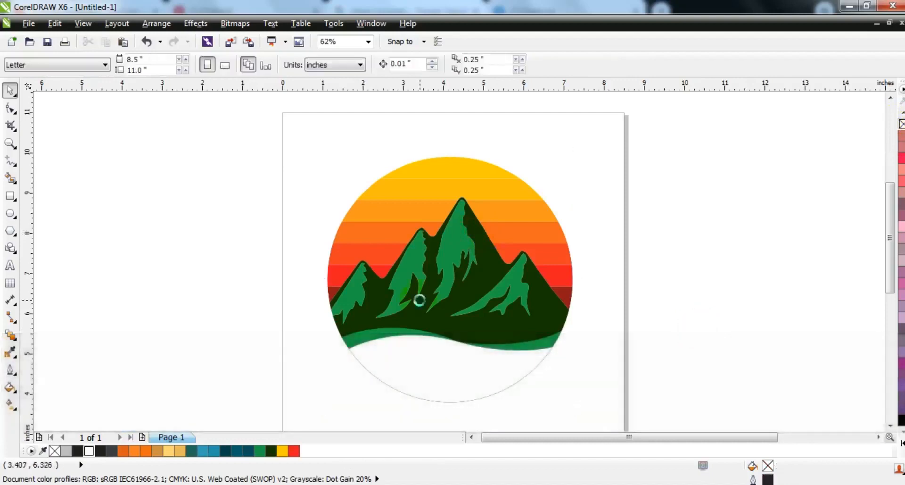
Step: Outline-trace the deer bitmap beside the page as a low quality image
key(F3)
click(703, 311)
right_click(692, 300)
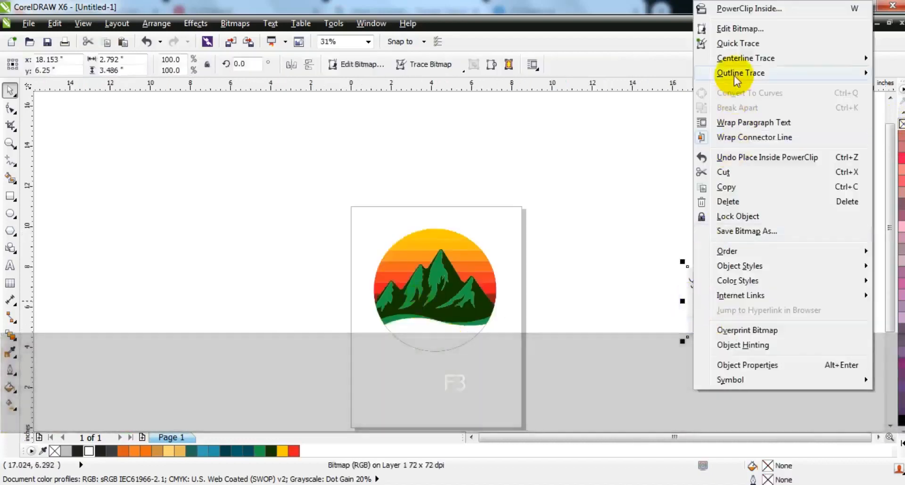
mouse_move(737, 81)
click(624, 133)
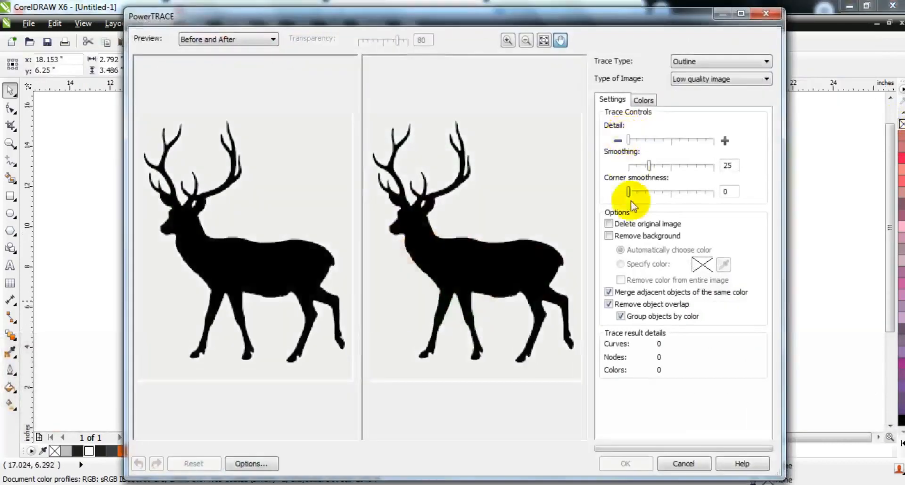
click(631, 462)
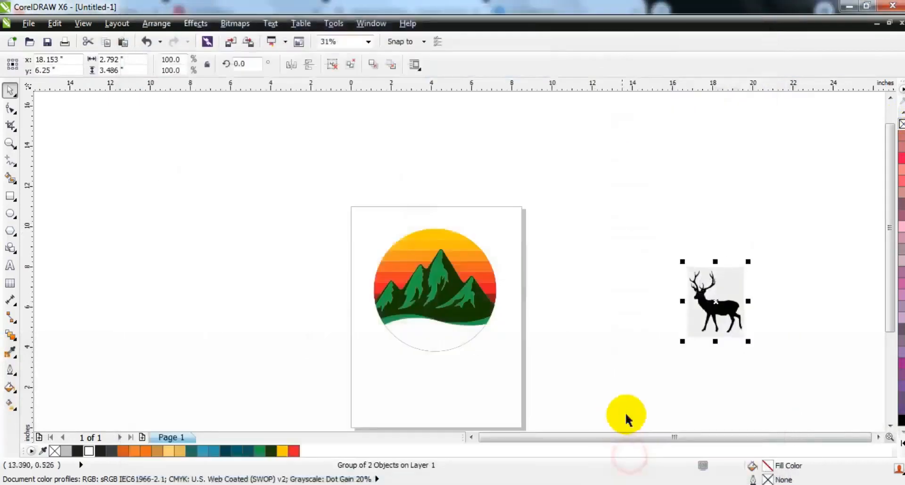
Step: Place the traced black deer silhouette in front of the circular logo and mirror it horizontally
click(645, 331)
mouse_move(711, 330)
mouse_down()
mouse_move(448, 348)
mouse_move(433, 303)
mouse_up()
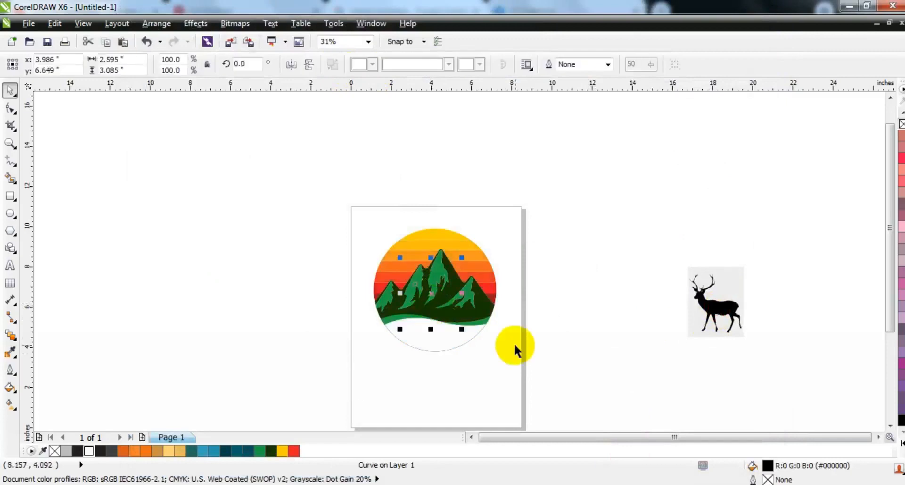
key(shift+Page_Up)
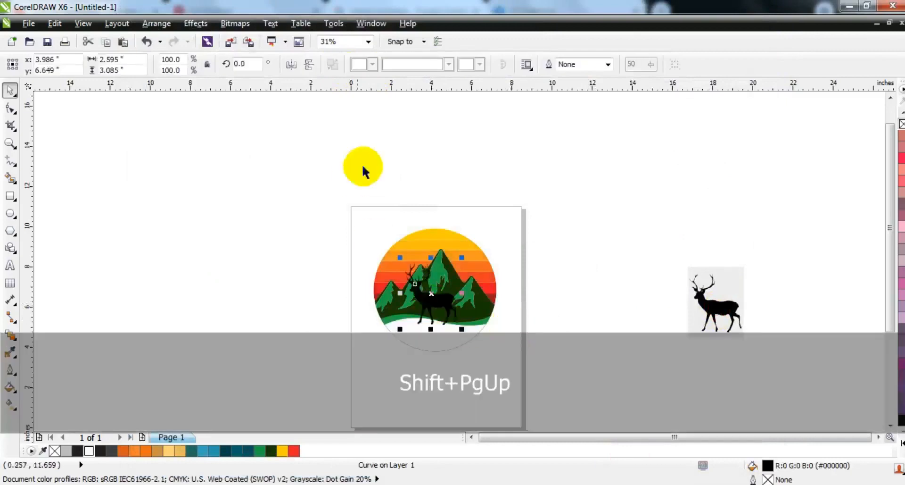
click(291, 64)
Step: Fill the deer with white, shrink it to about 1.7 in wide and stand it on the white hill
click(89, 450)
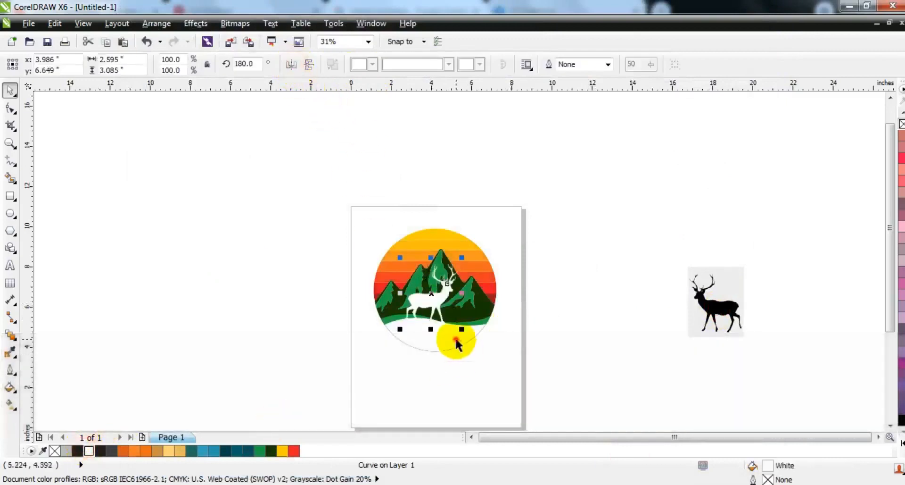
key(shift+F2)
key(Escape)
drag(536, 188, 513, 217)
drag(490, 272, 503, 304)
click(687, 303)
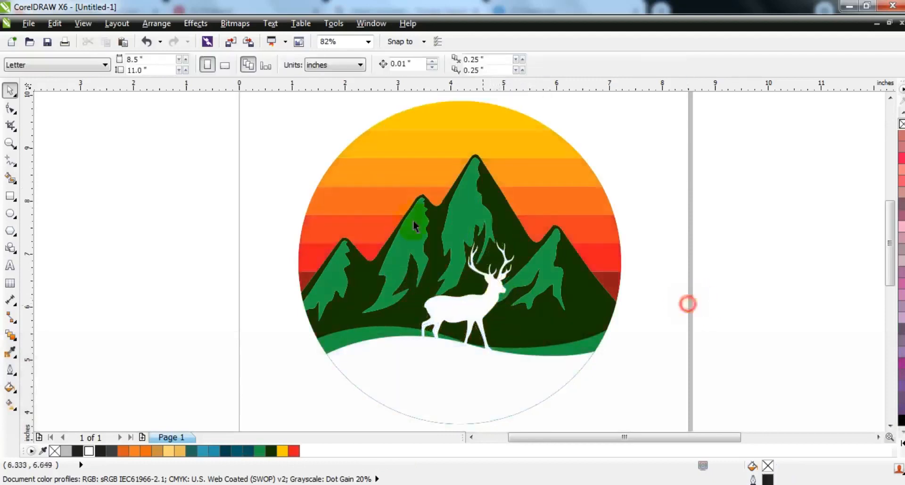
Step: Delete the leftover deer artwork beside the page
key(Escape)
scroll(414, 221, down, 3)
drag(574, 343, 333, 142)
drag(697, 165, 878, 348)
key(Delete)
drag(521, 343, 288, 151)
key(shift+F2)
key(Escape)
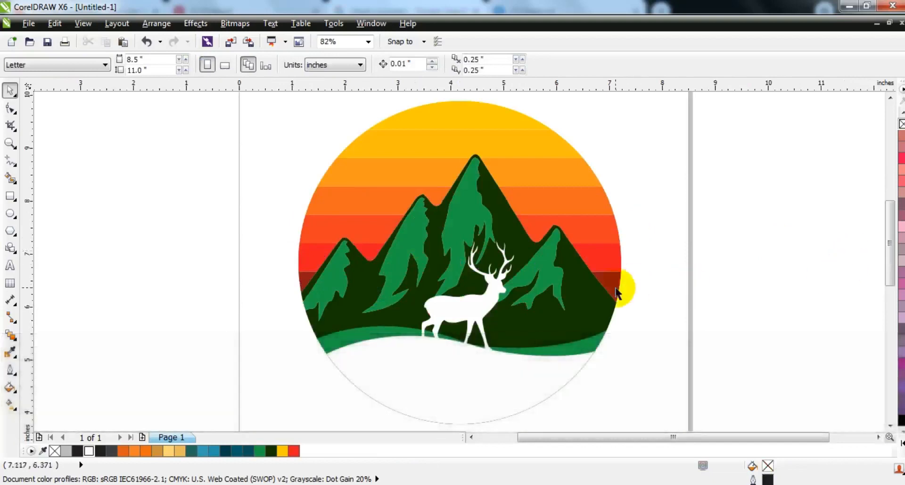
key(F2)
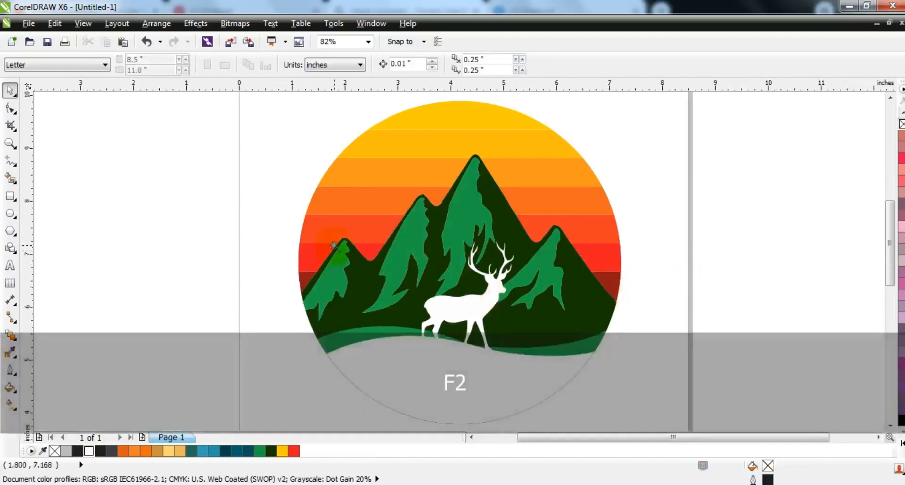
Step: Add the artistic text "LANDSCAPE" in the empty area beside the page
key(F3)
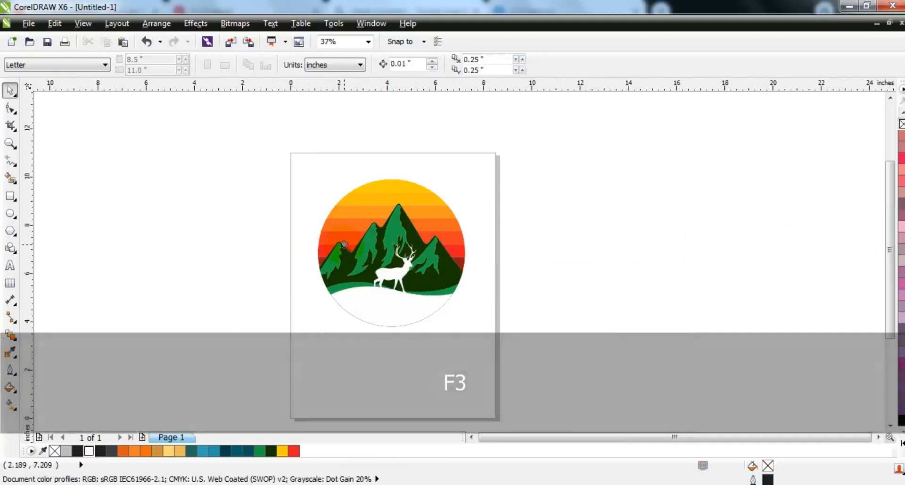
click(10, 265)
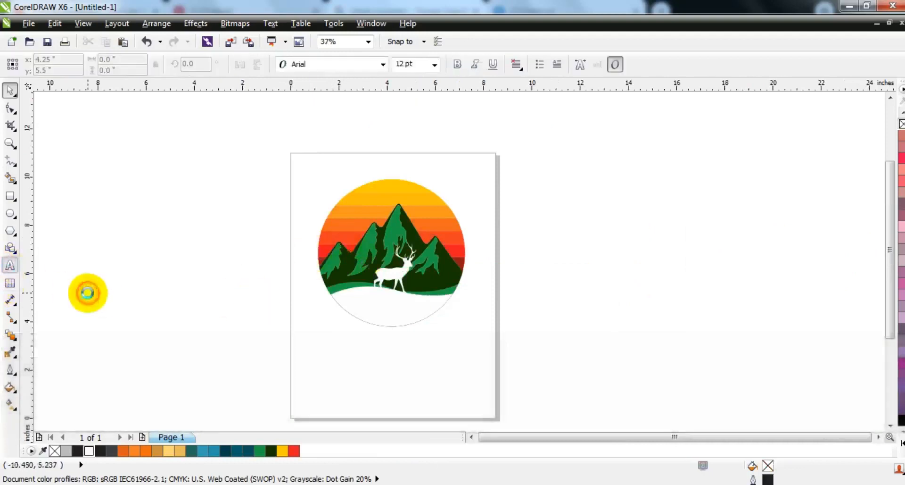
click(87, 293)
text(LANDSCAPE)
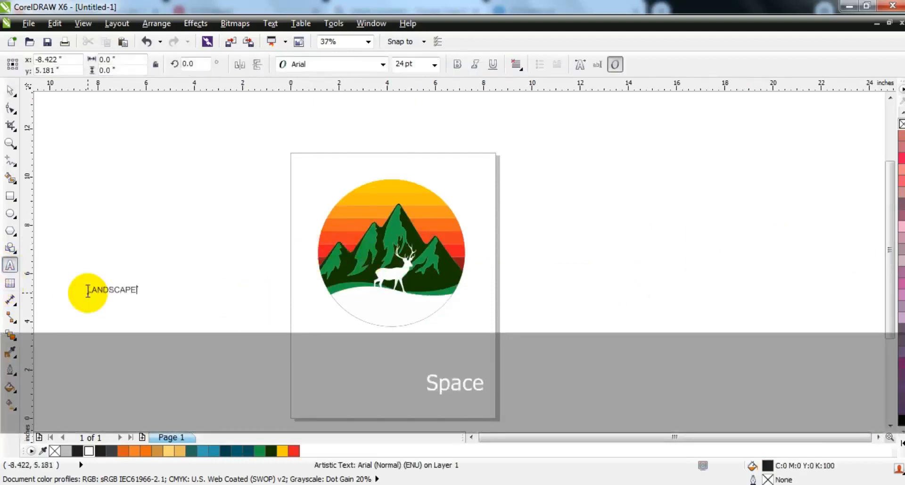
Step: Set the LANDSCAPE text in Swis721 BlkCn BT, enlarge it to about 64 pt and center it beneath the circle
click(10, 90)
click(384, 65)
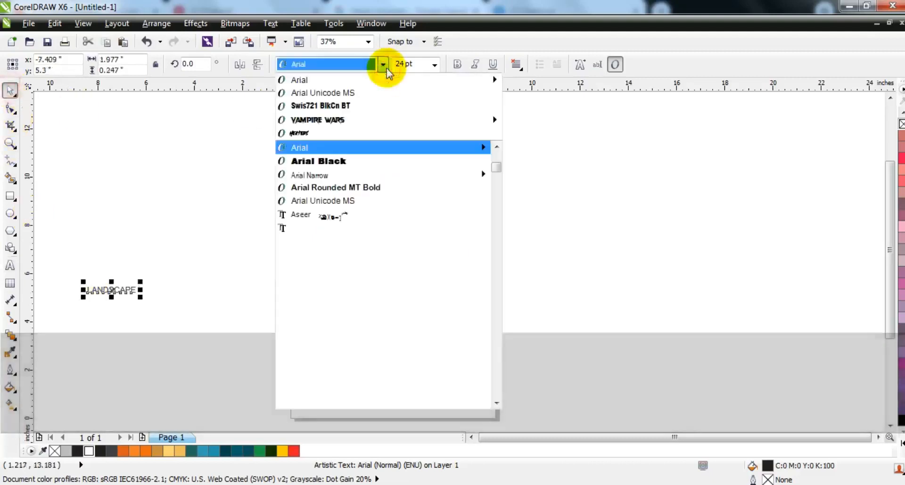
click(363, 105)
drag(133, 299, 415, 341)
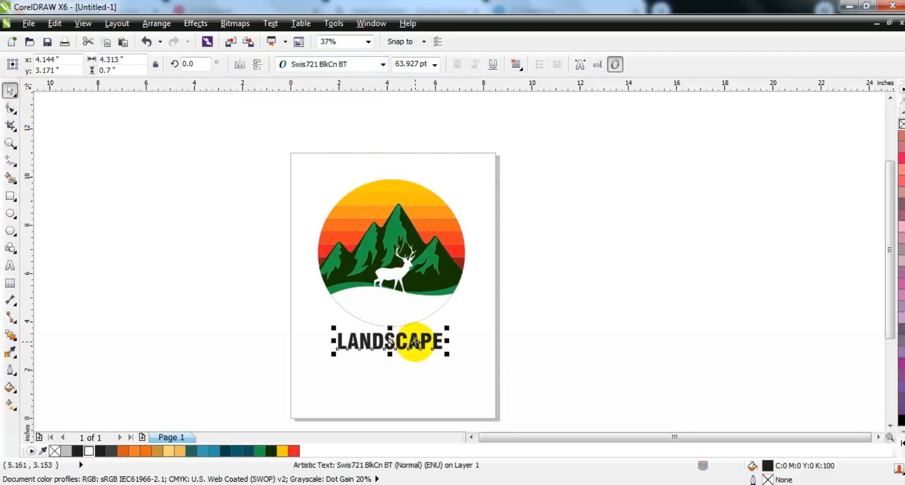
click(415, 314)
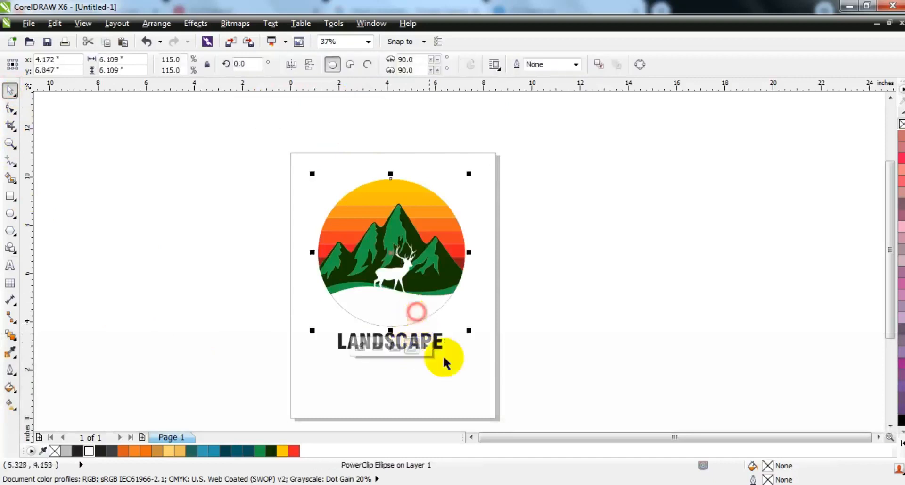
click(468, 339)
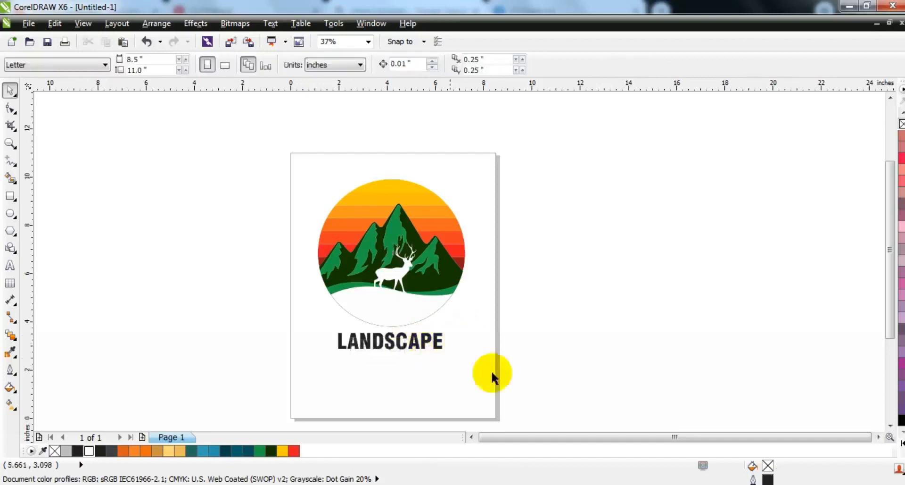
Step: Preview the circular logo with its LANDSCAPE text at full screen
key(F9)
key(F9)
drag(595, 404, 217, 146)
key(shift+F2)
key(Escape)
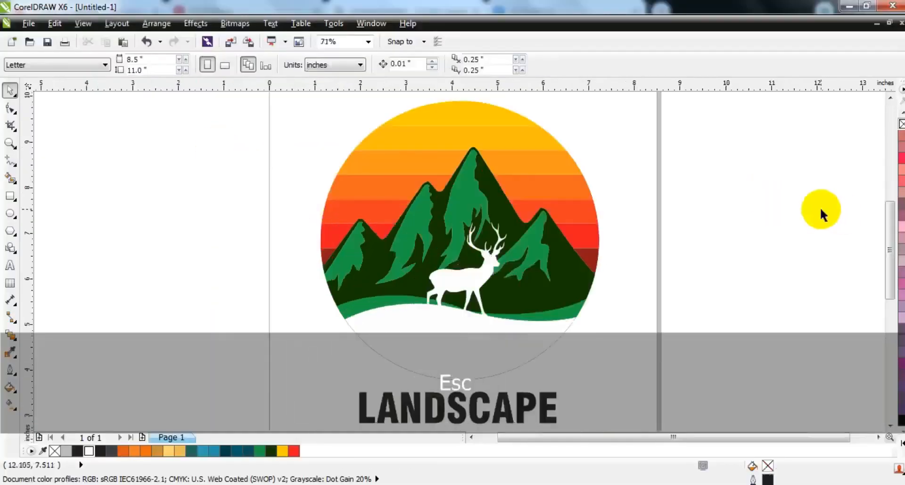
key(F9)
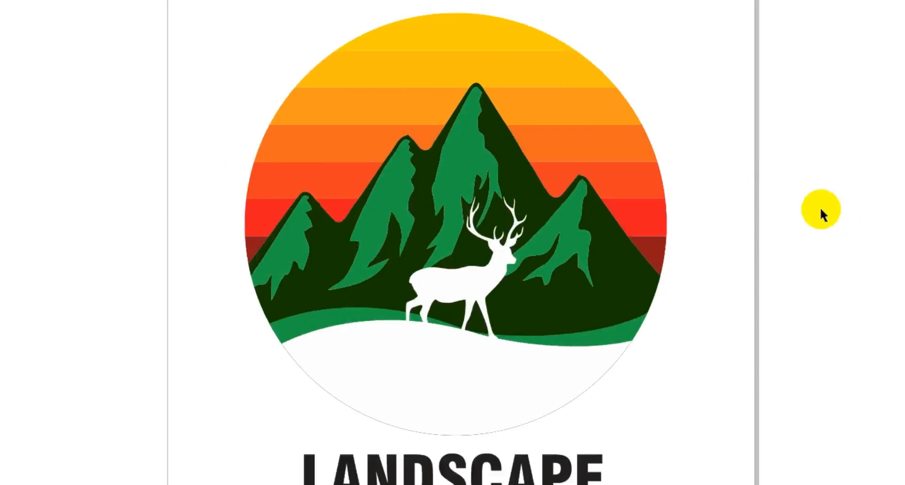